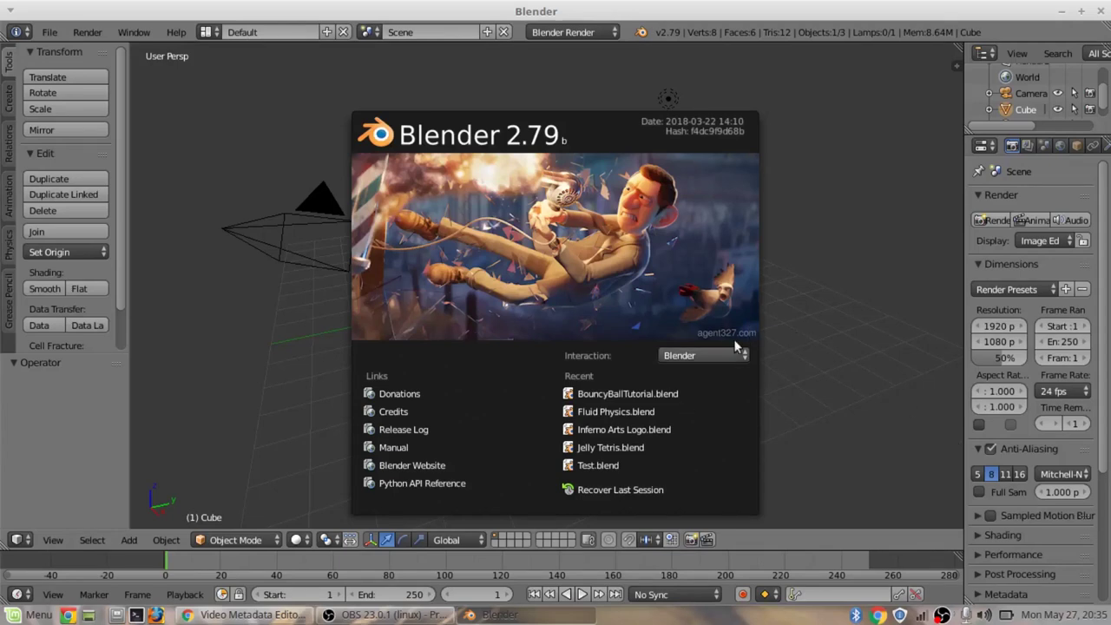
# Step: Close the splash screen and delete the default cube, camera and lamp
pyautogui.click(325, 328)
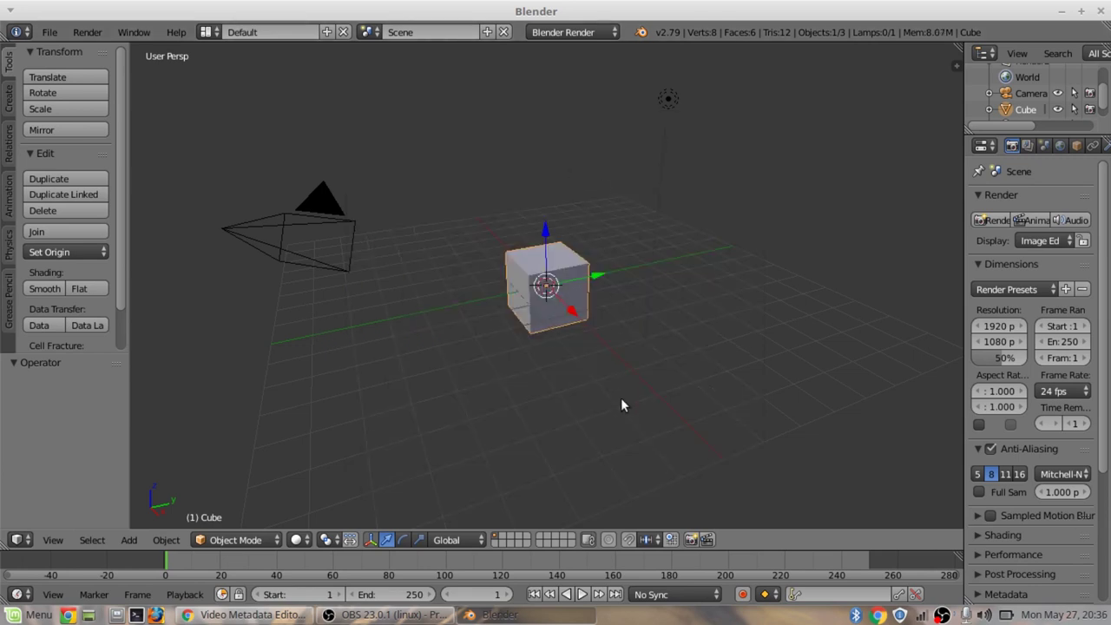
pyautogui.press('a')
pyautogui.press('a')
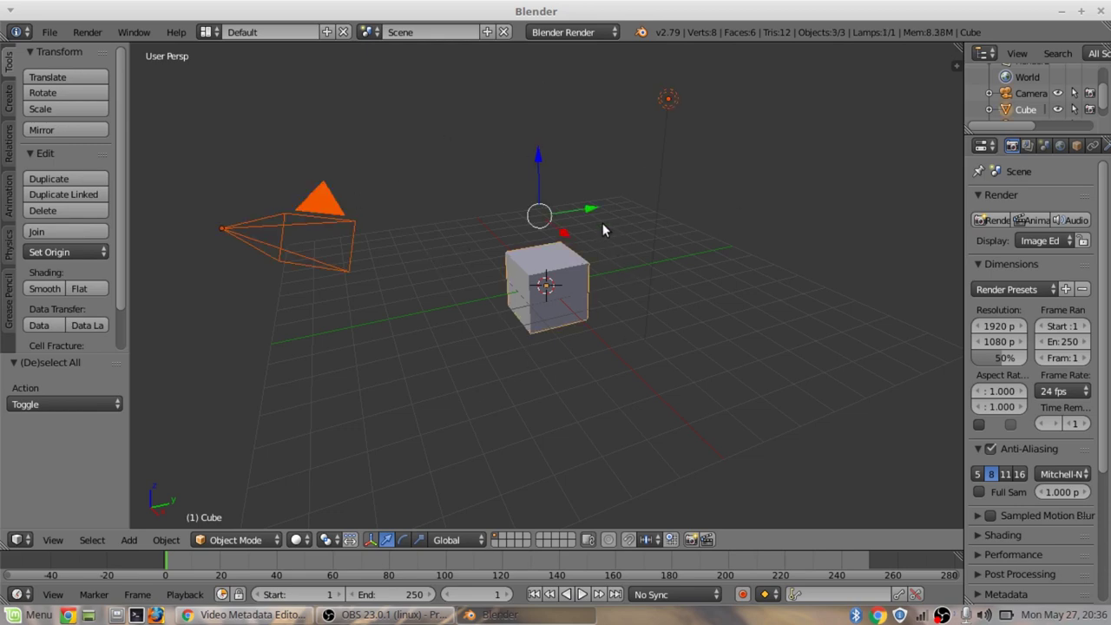
pyautogui.press('x')
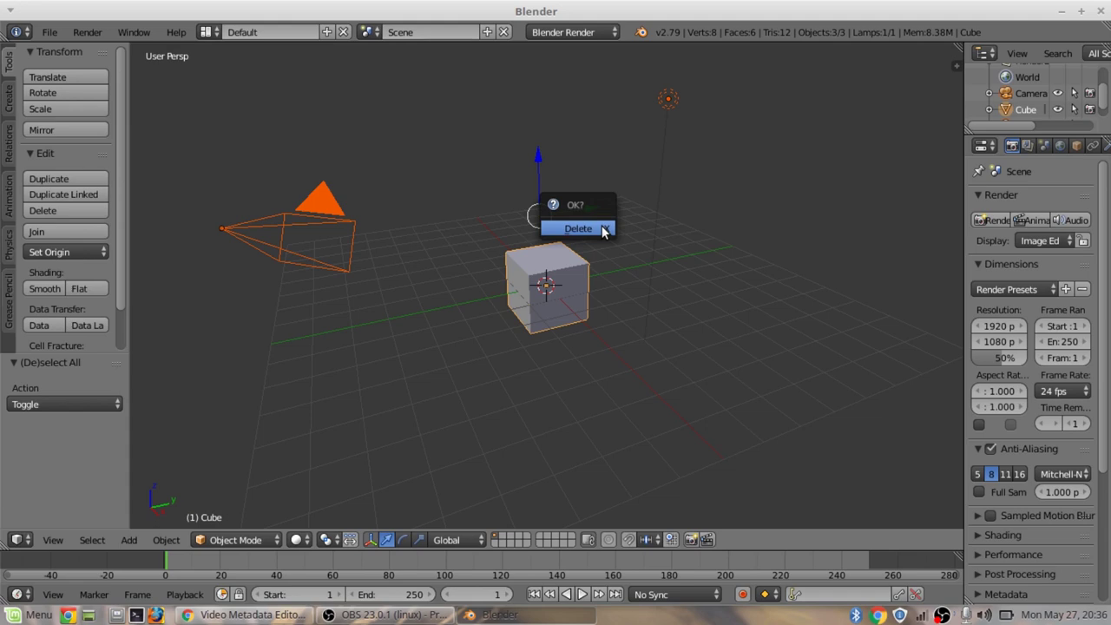
pyautogui.click(577, 228)
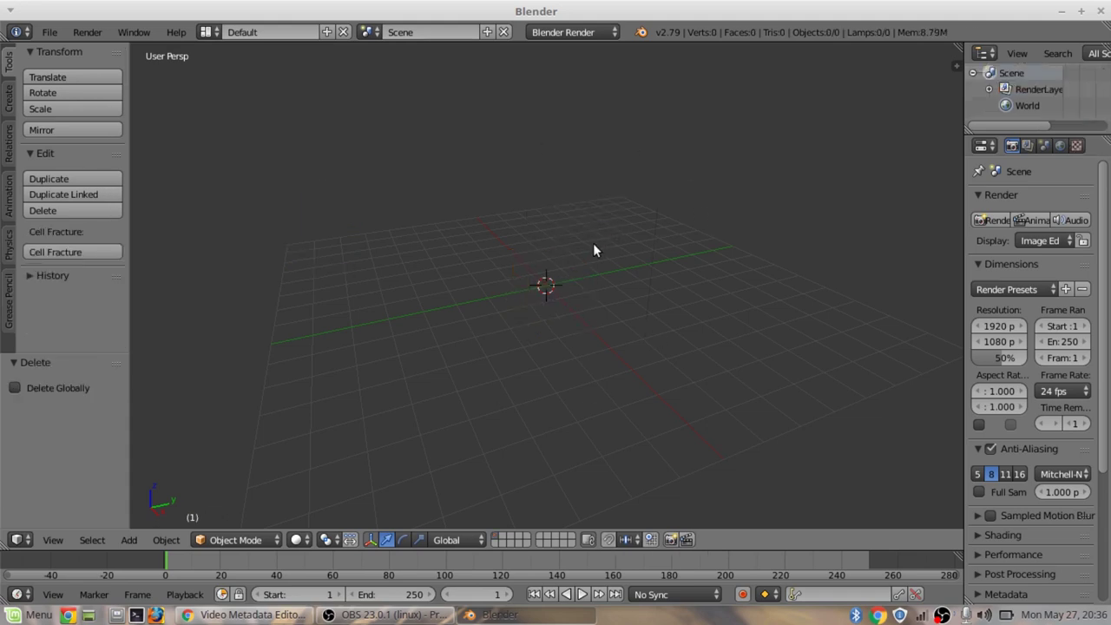
# Step: Add a UV sphere and raise it about 4.6 units above the grid
pyautogui.hotkey('shift', 'a')
pyautogui.moveTo(599, 283)
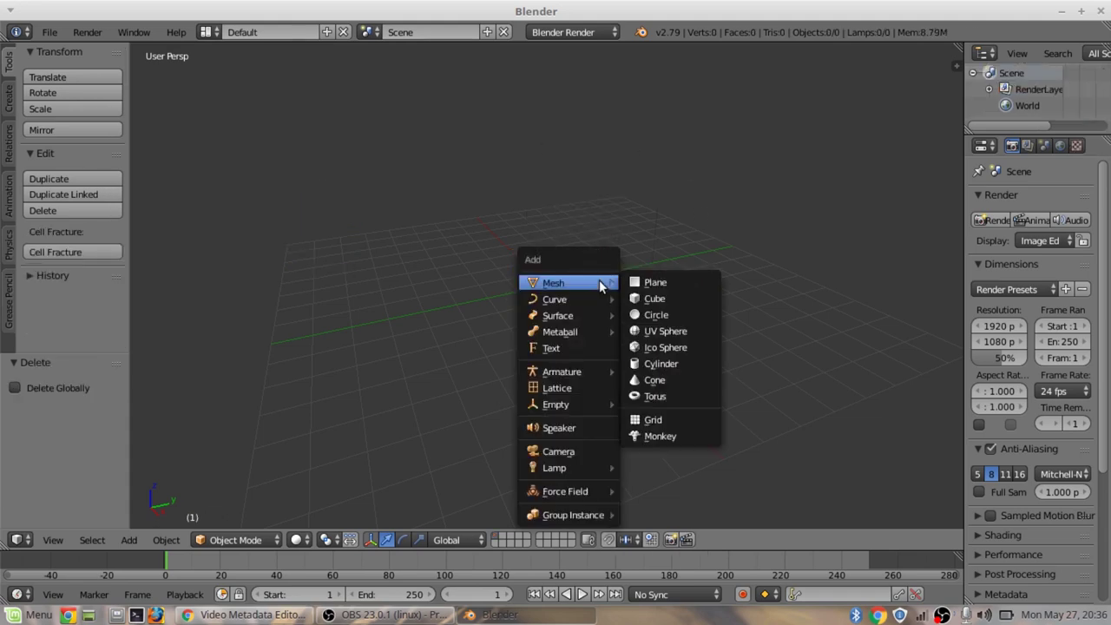
pyautogui.click(665, 331)
pyautogui.moveTo(547, 242); pyautogui.dragTo(543, 94)
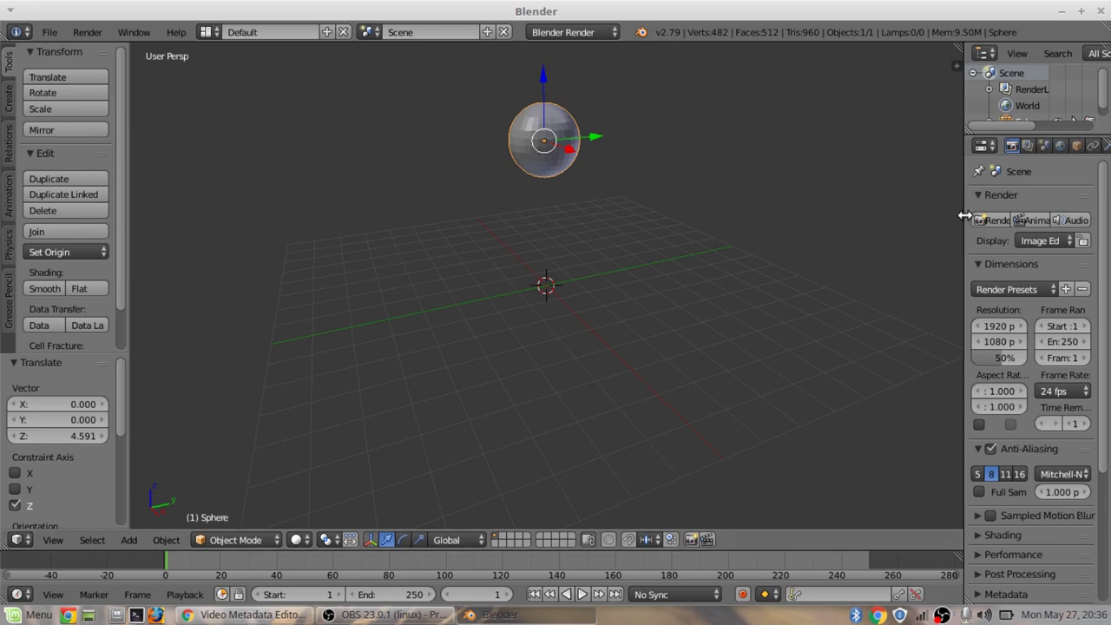
# Step: Give the sphere a Subdivision Surface modifier at level 2 and smooth shading
pyautogui.moveTo(961, 216); pyautogui.dragTo(884, 222)
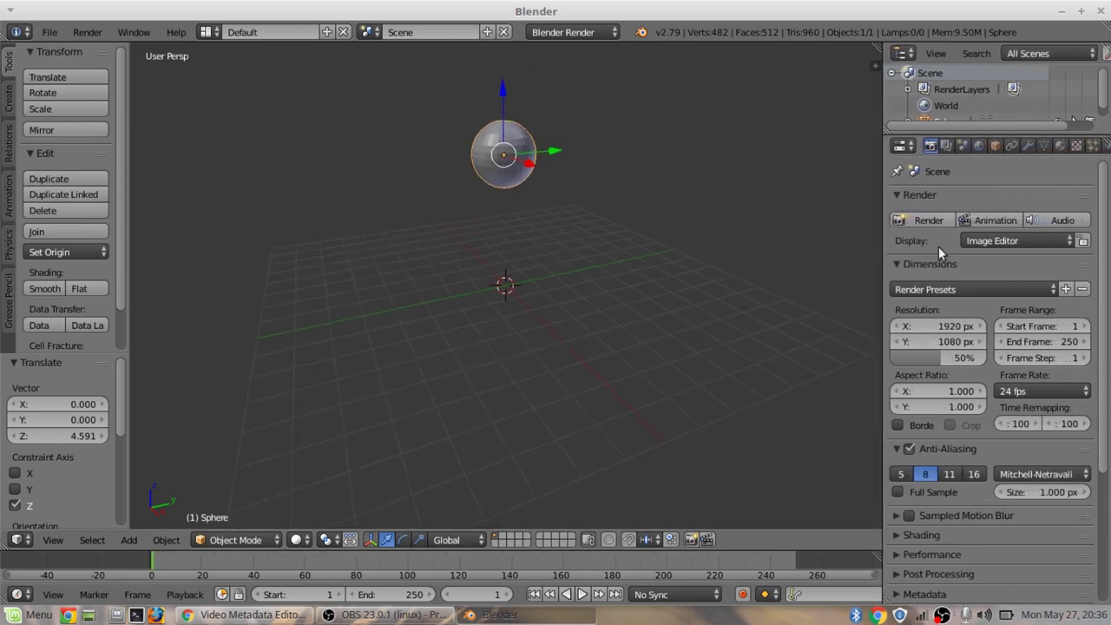
pyautogui.click(1026, 145)
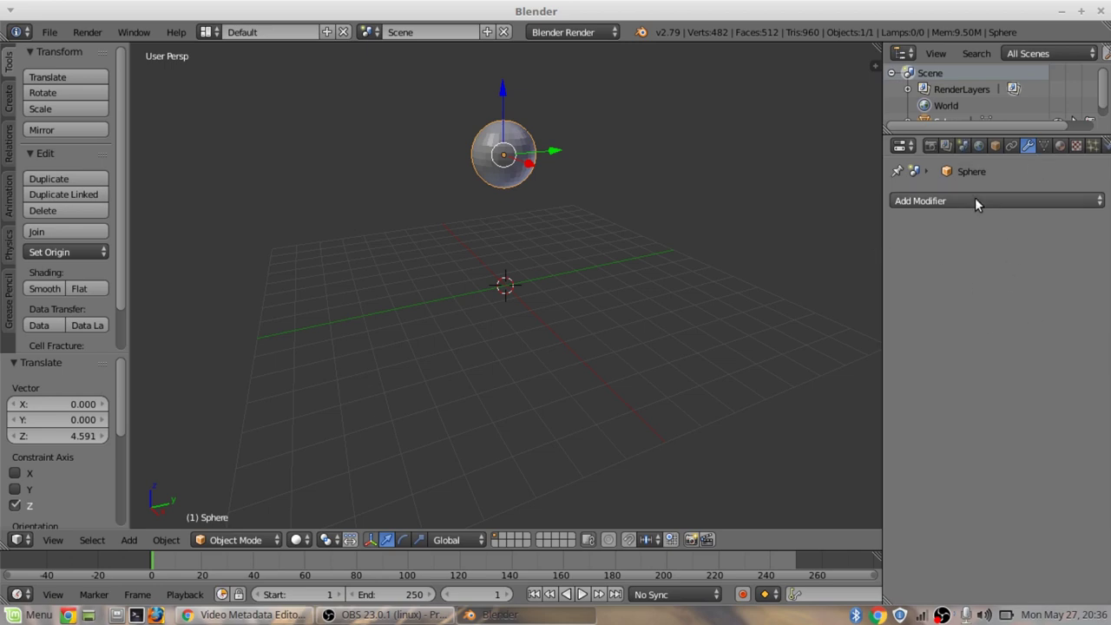
pyautogui.click(978, 199)
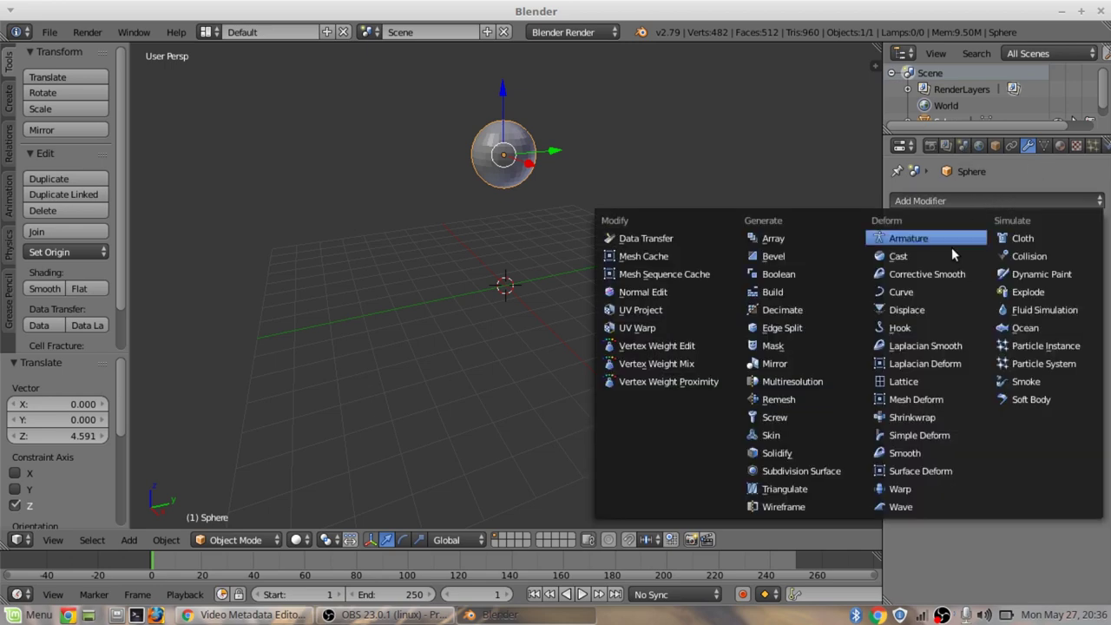
pyautogui.click(797, 468)
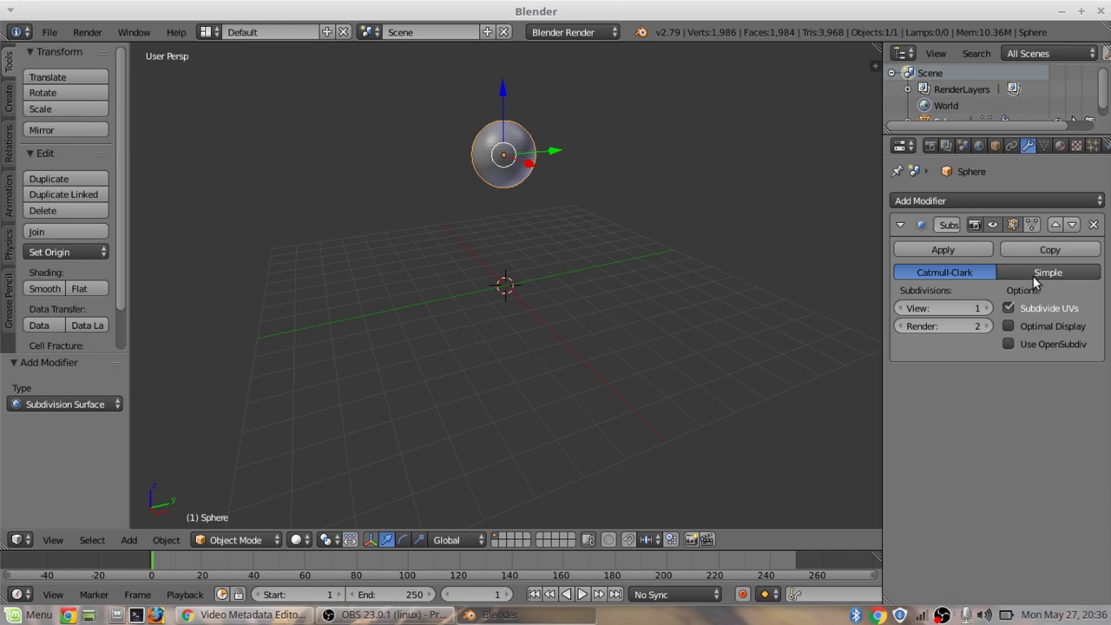
pyautogui.click(986, 308)
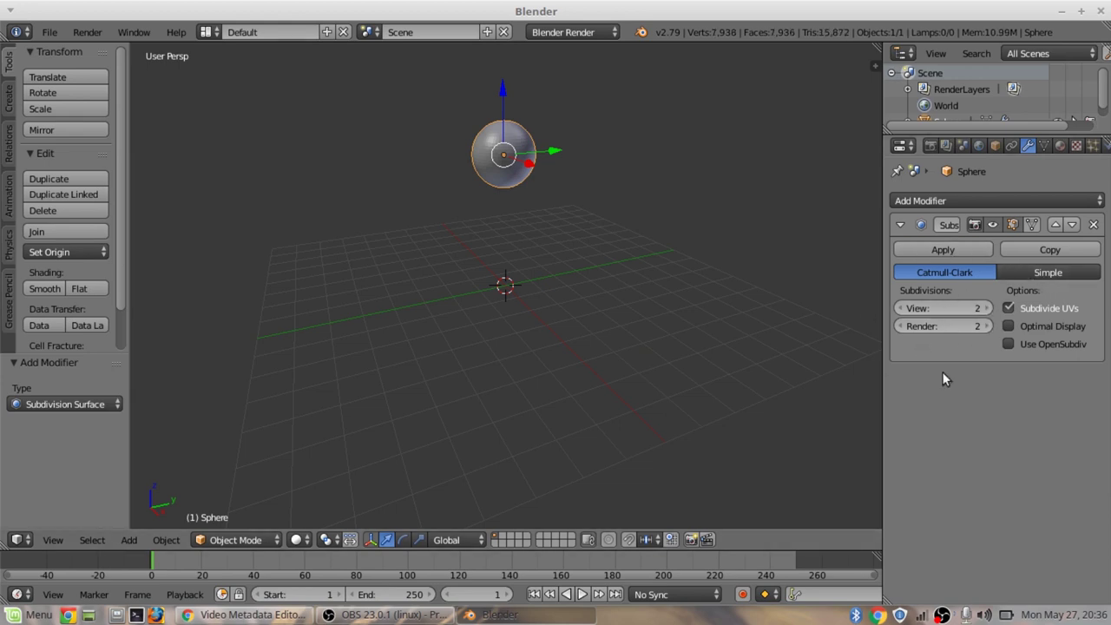
pyautogui.click(56, 287)
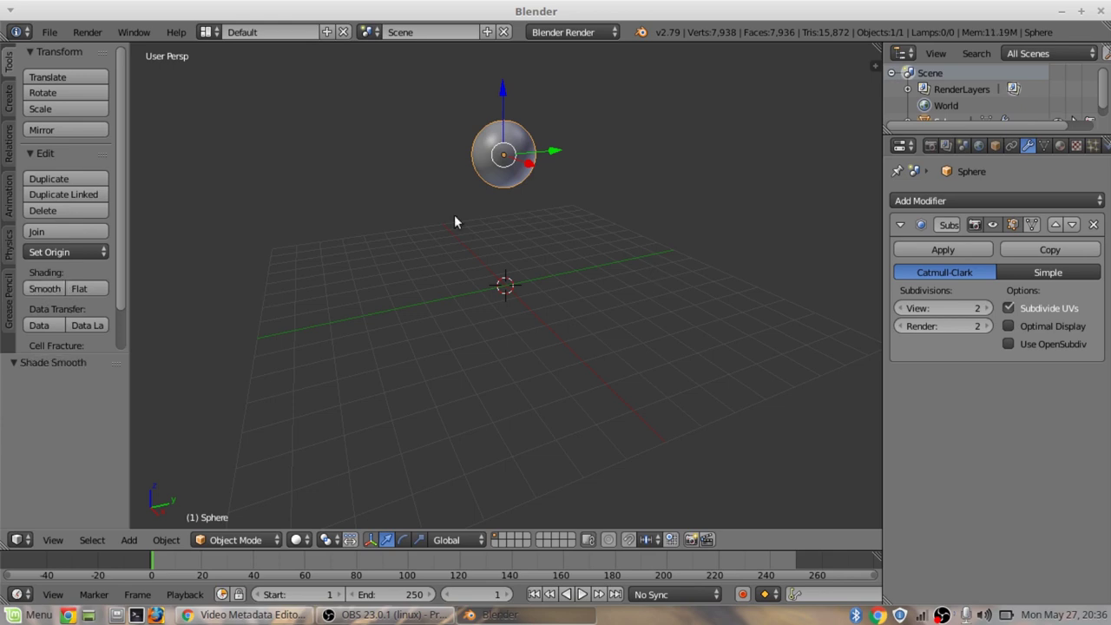
# Step: Make the sphere a soft body with friction 2
pyautogui.scroll(-3, 1056, 146)
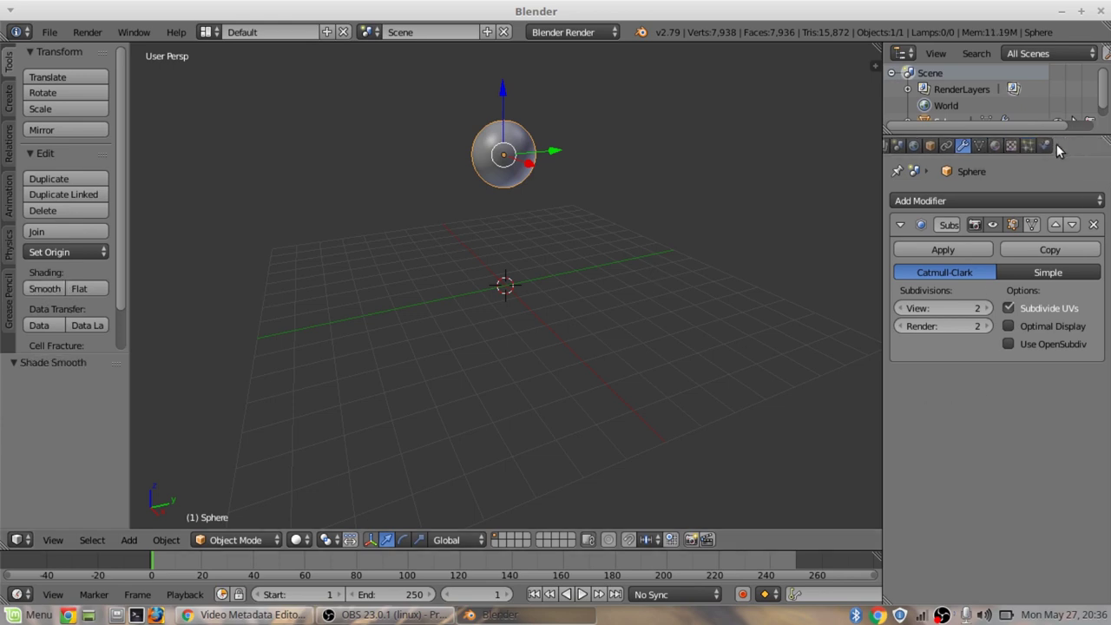
pyautogui.click(1042, 146)
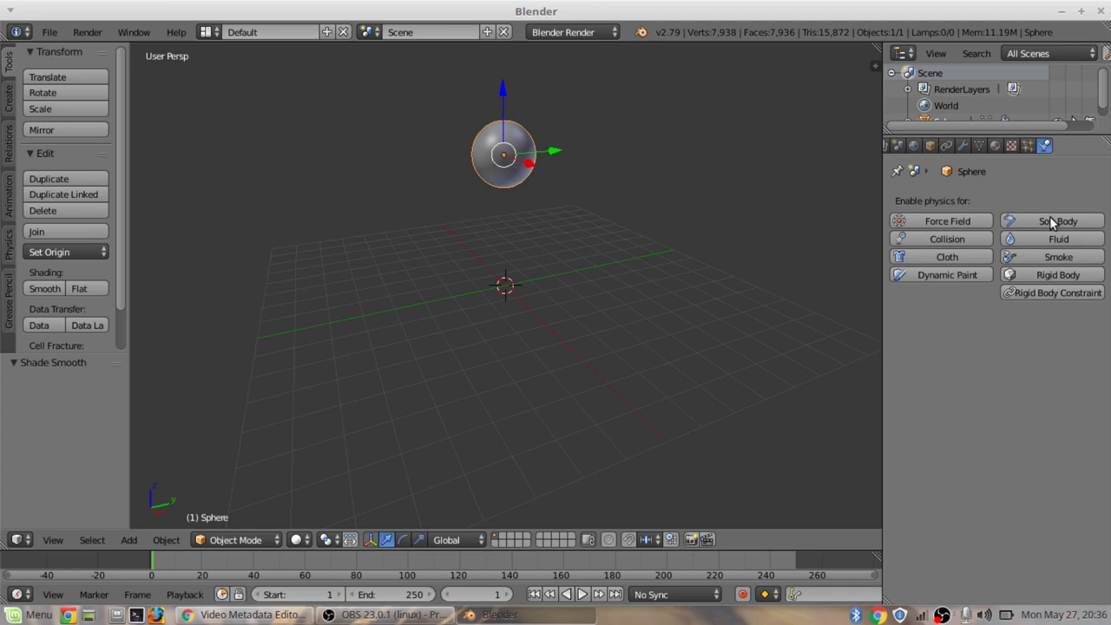
pyautogui.click(1049, 221)
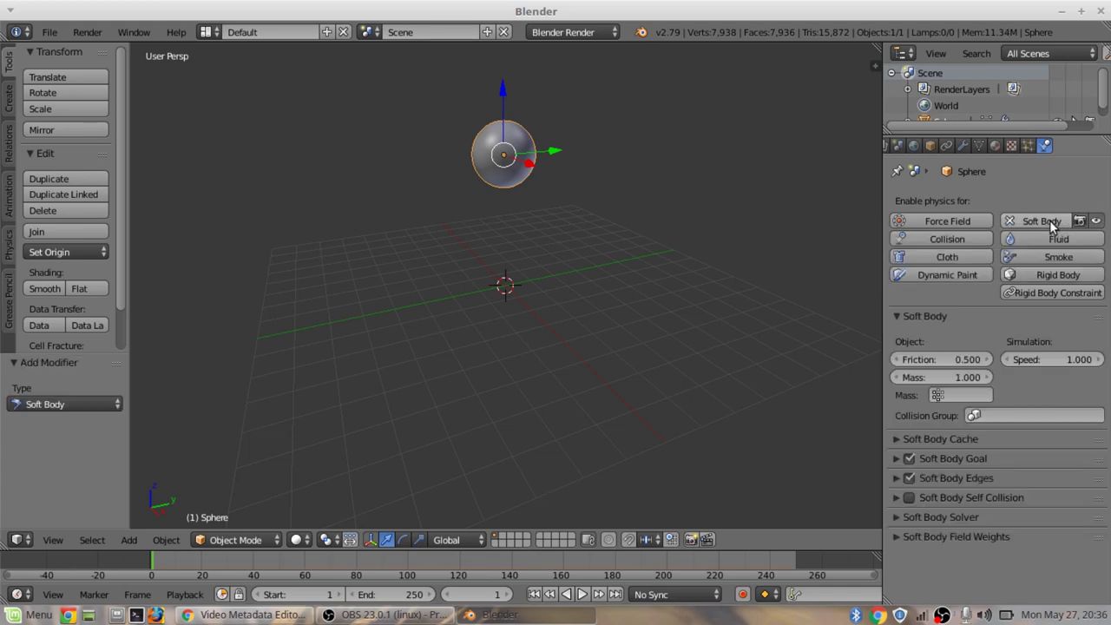
pyautogui.click(959, 358)
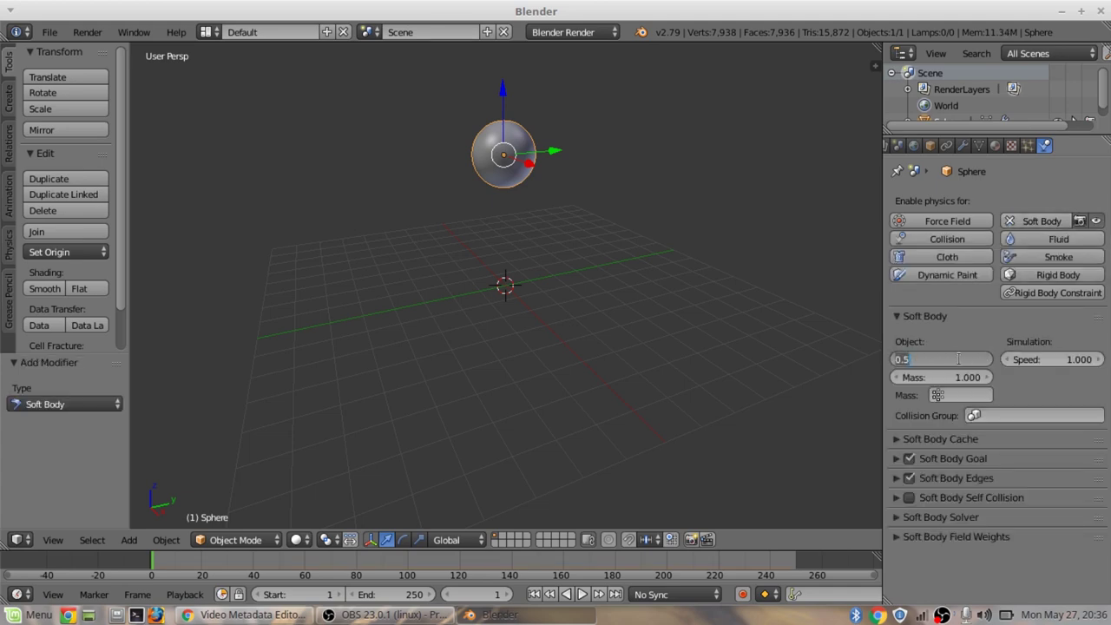
pyautogui.write('2')
pyautogui.press('Return')
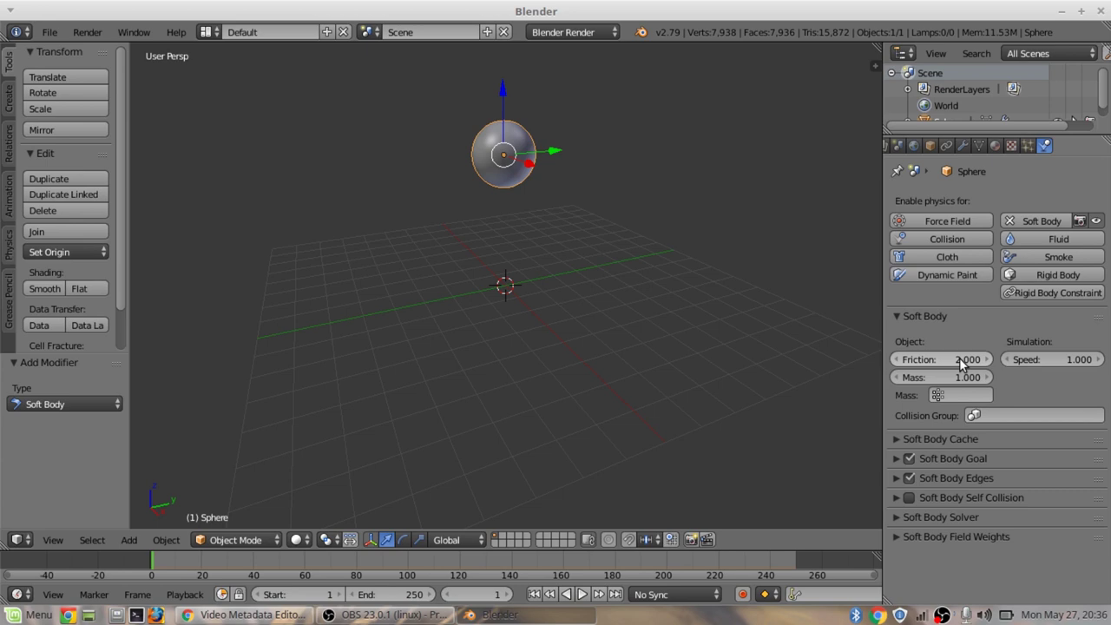
# Step: In the soft body edge settings, enable Stiff Quads and set Shear to 0.6
pyautogui.click(898, 477)
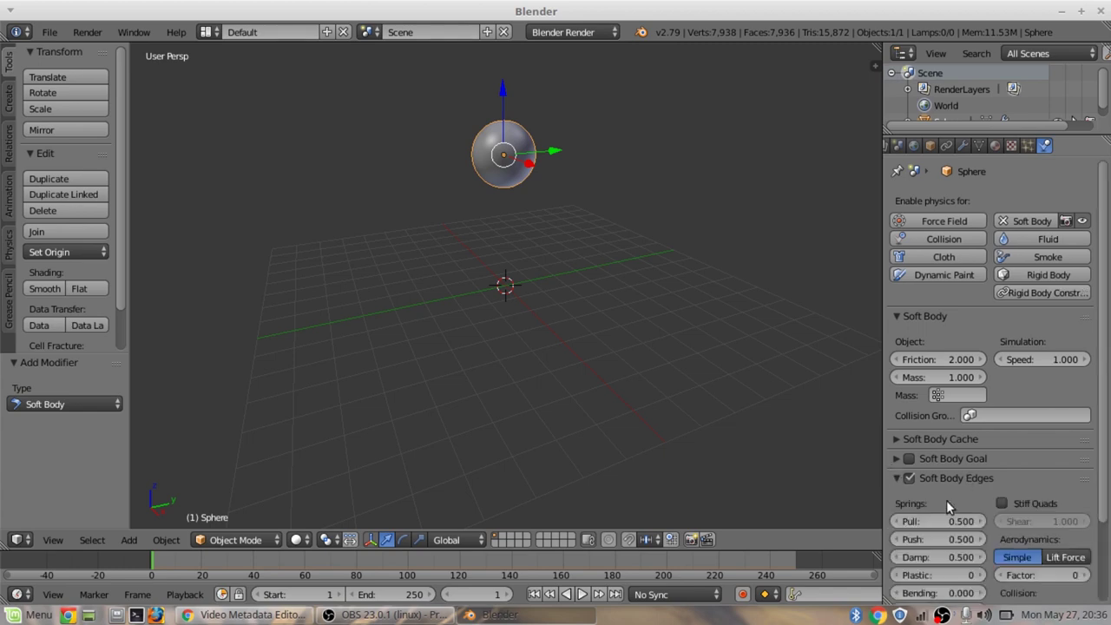
pyautogui.scroll(-3, 990, 488)
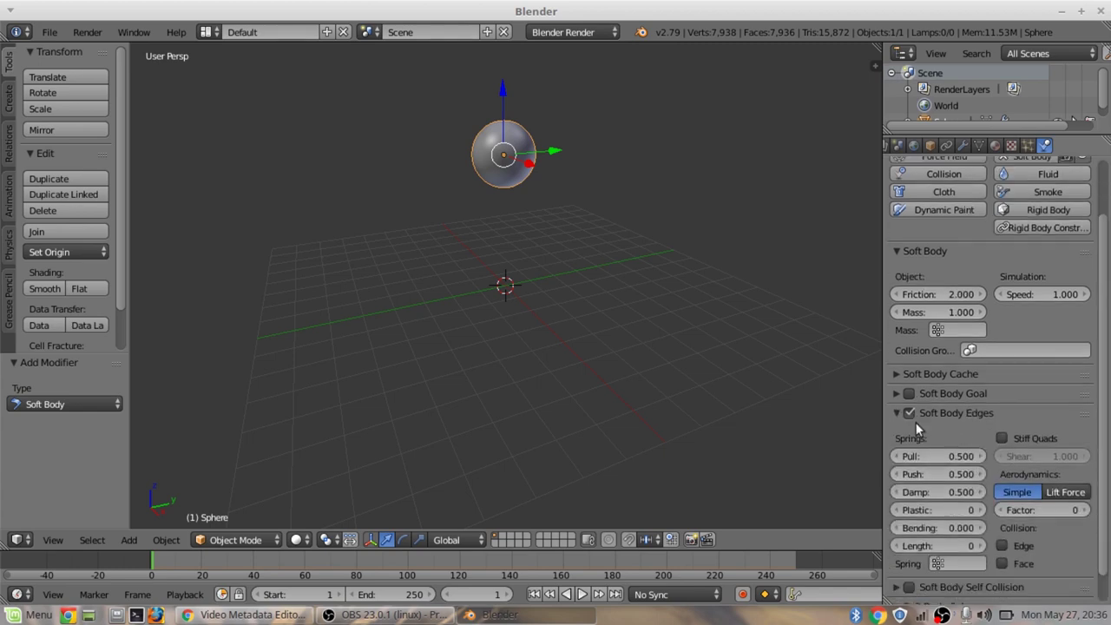
pyautogui.click(1003, 437)
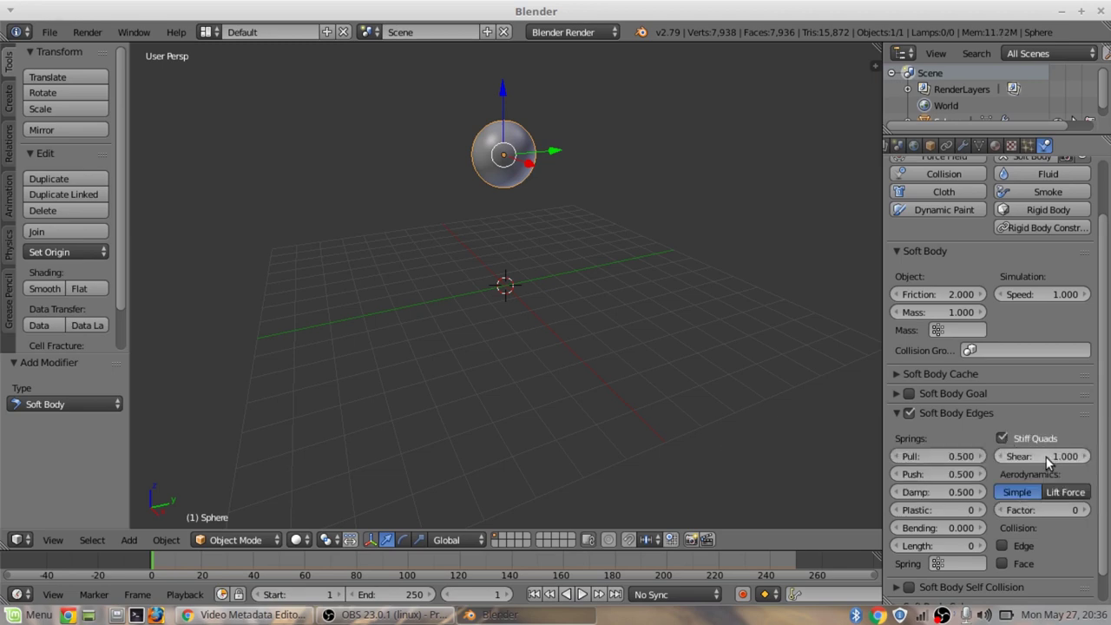
pyautogui.click(1046, 457)
pyautogui.write('0.6')
pyautogui.press('Return')
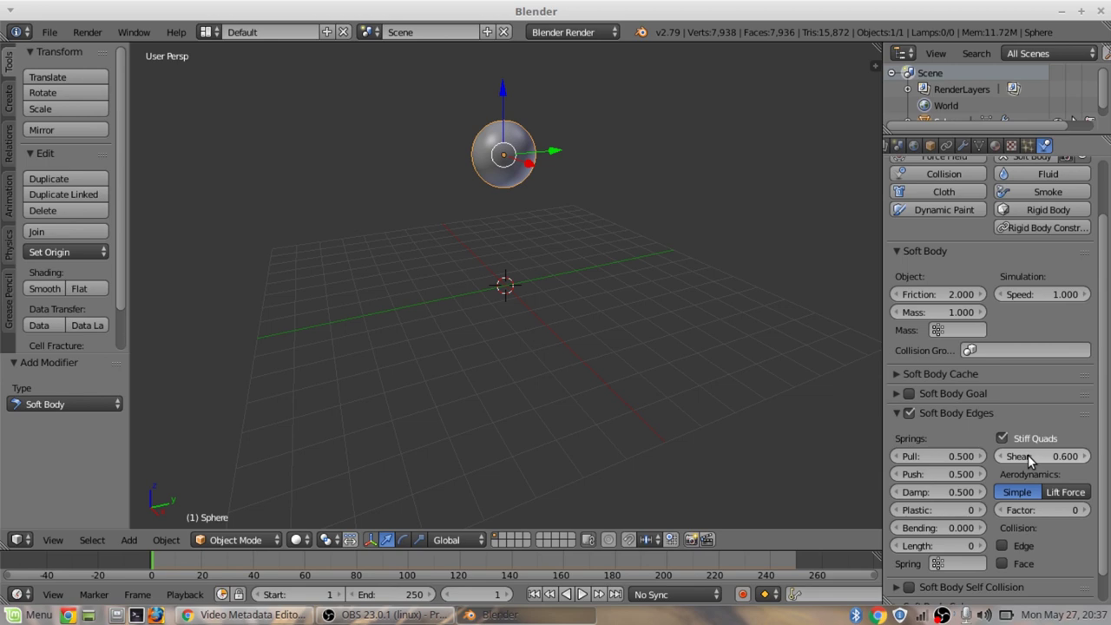
# Step: Set Pull, Push and Damp to 0.6, Plastic to 1 and Bending to 10
pyautogui.click(981, 457)
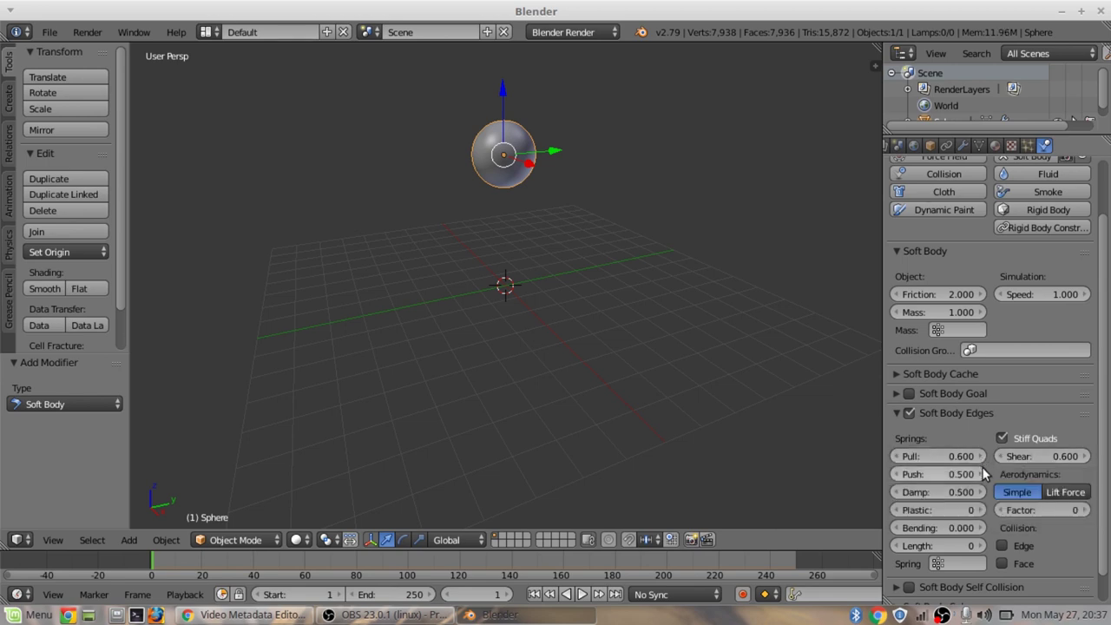
pyautogui.click(982, 472)
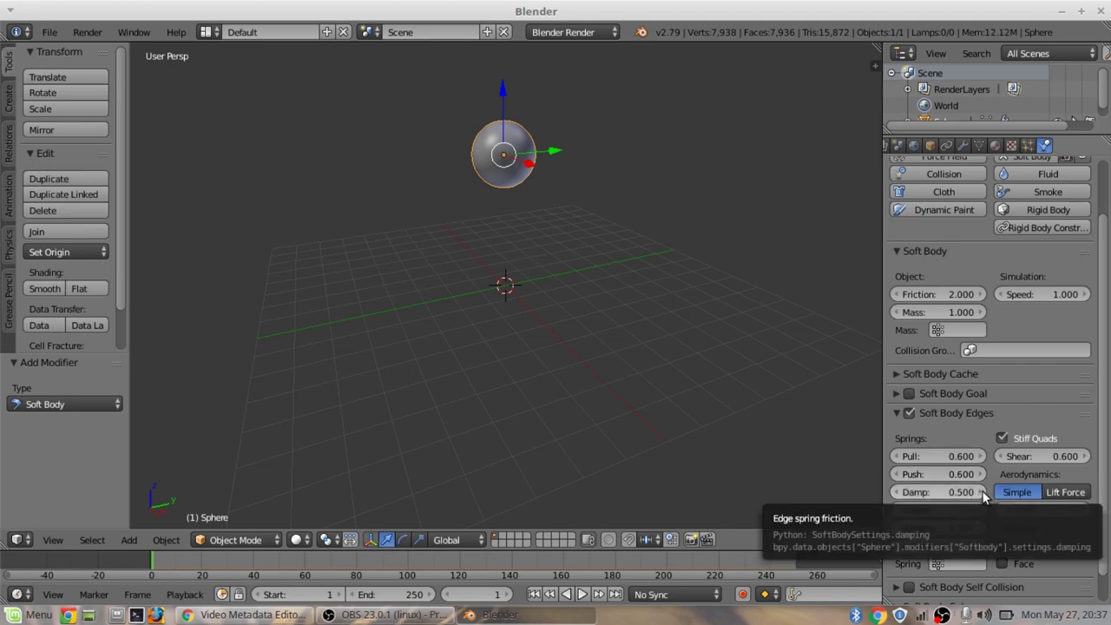
pyautogui.click(981, 491)
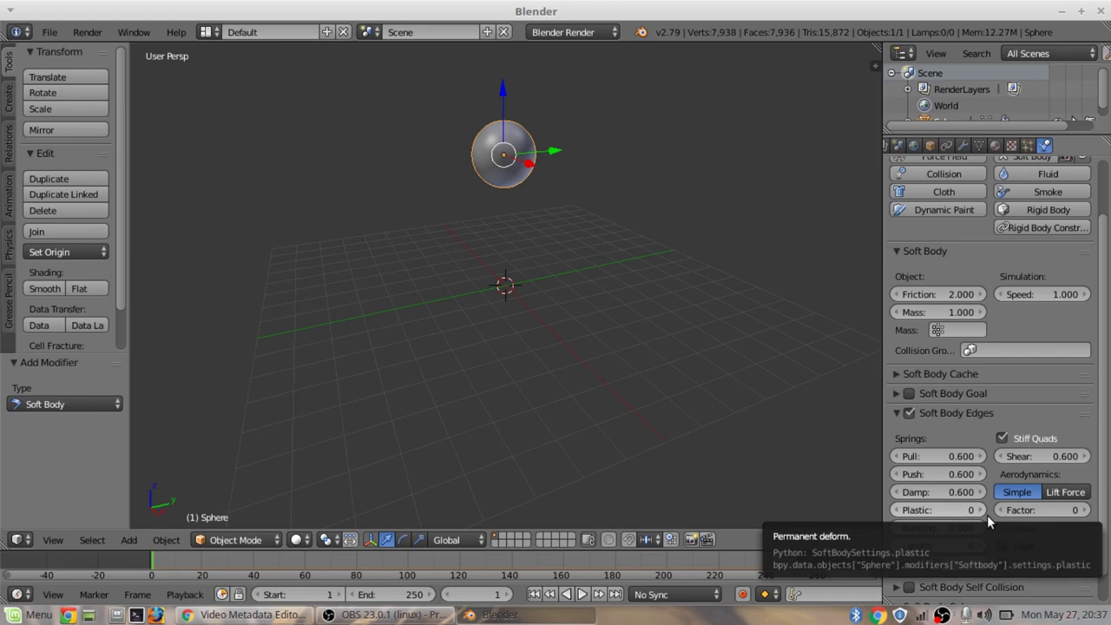
pyautogui.click(982, 509)
pyautogui.click(952, 527)
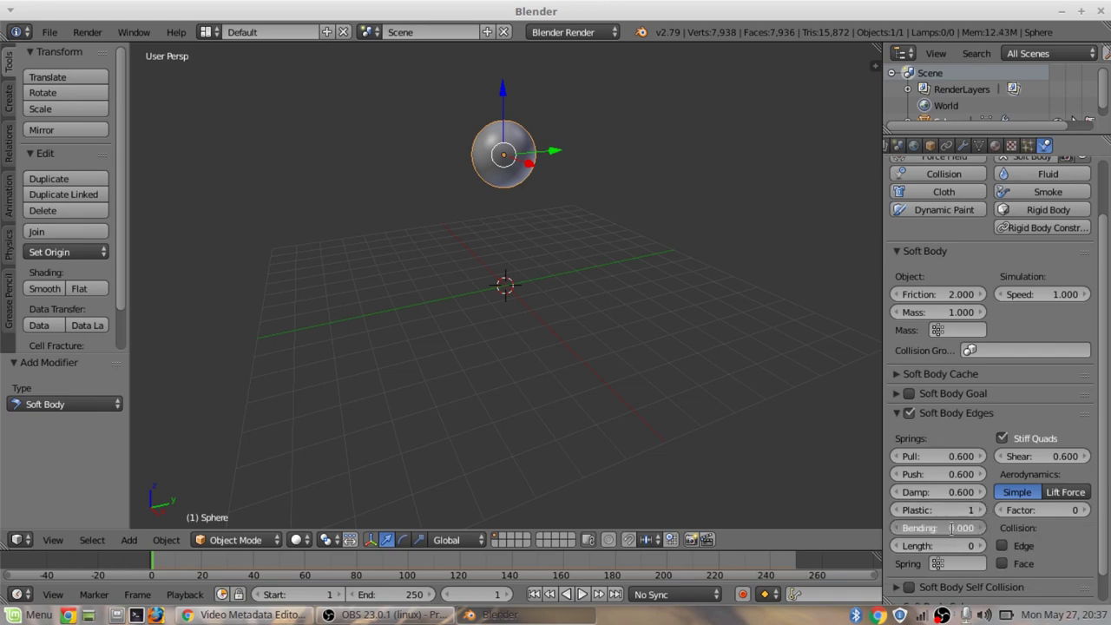
pyautogui.write('10')
pyautogui.press('Return')
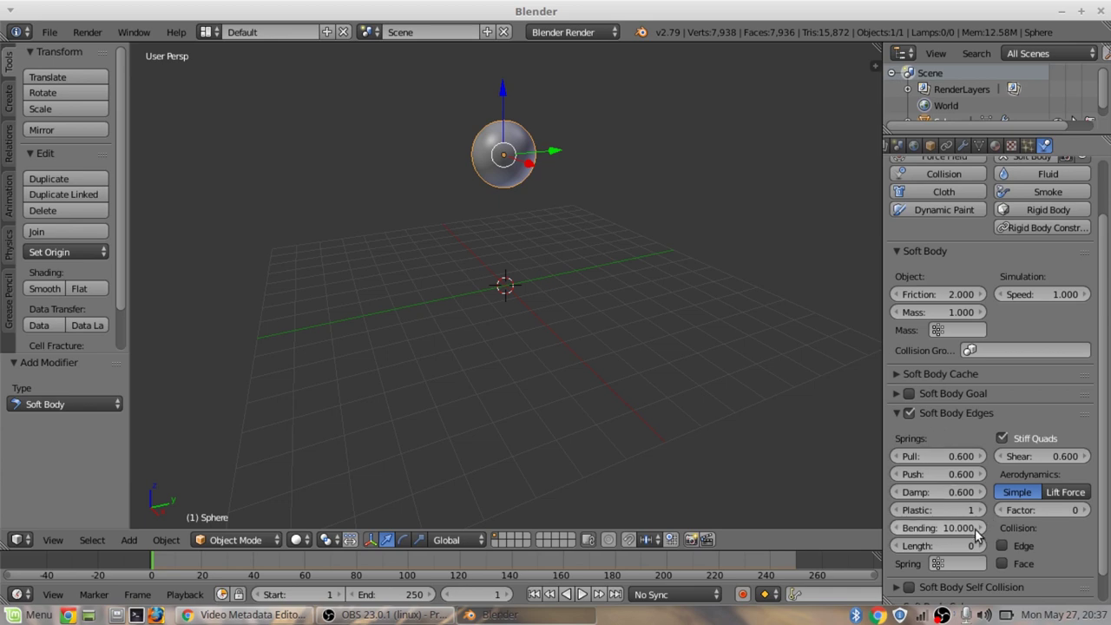
pyautogui.scroll(-1, 979, 531)
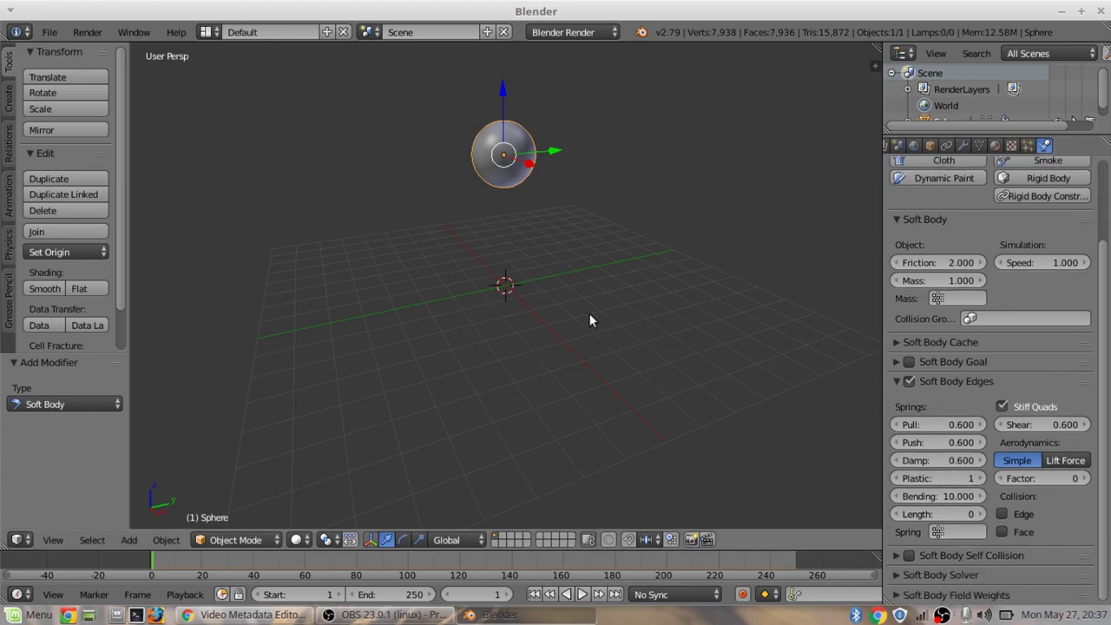
# Step: Add a plane scaled about 7.977 times beneath the sphere and give it Collision physics
pyautogui.hotkey('shift', 'a')
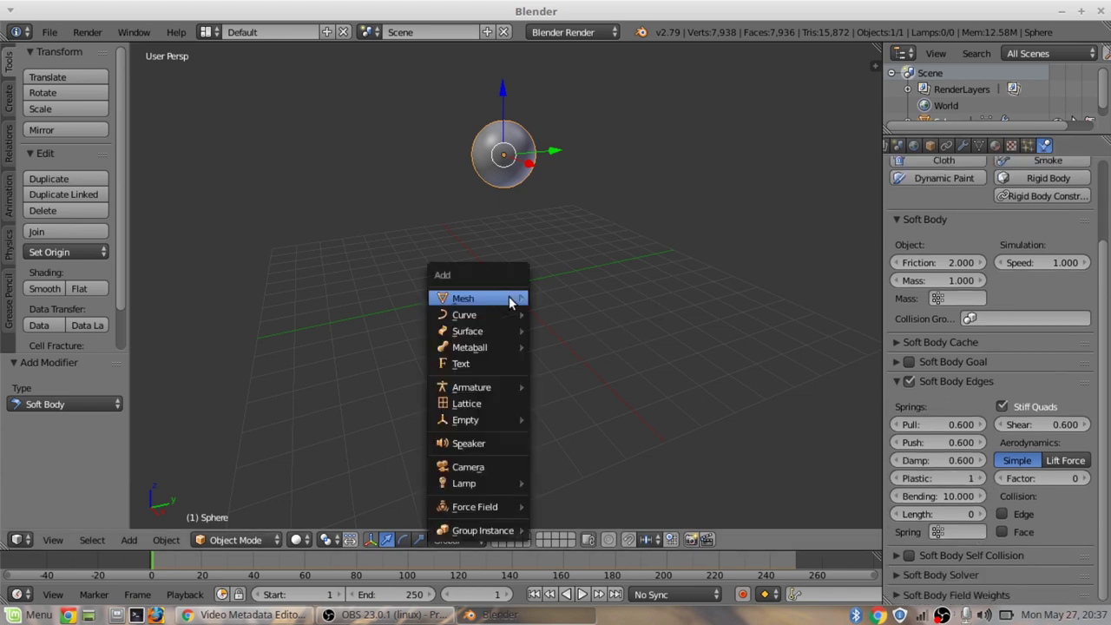
pyautogui.moveTo(513, 300)
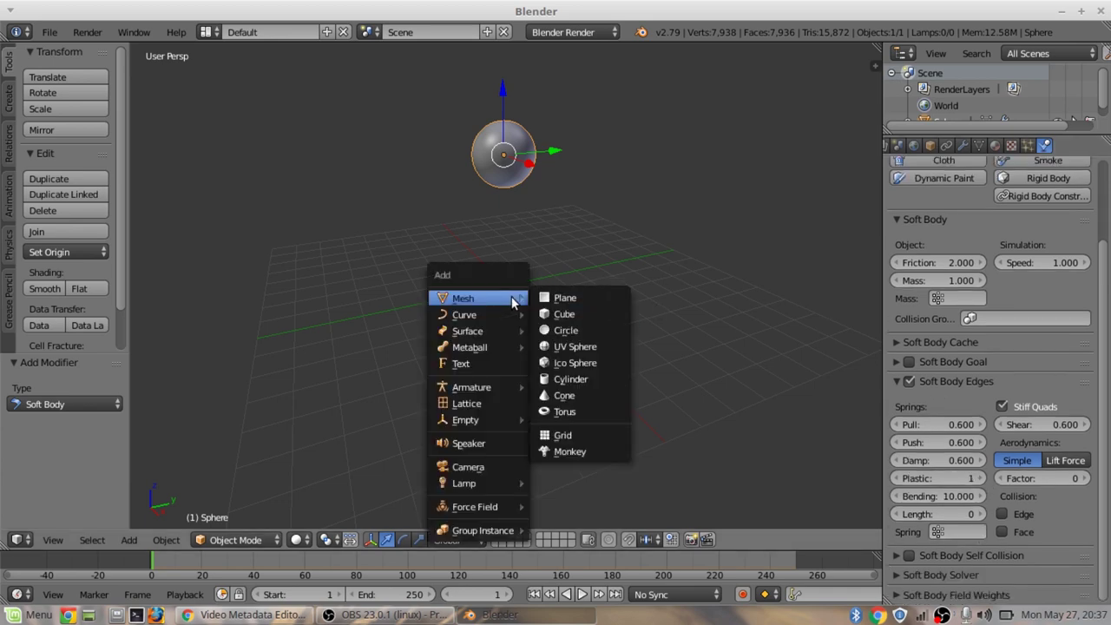
pyautogui.click(559, 299)
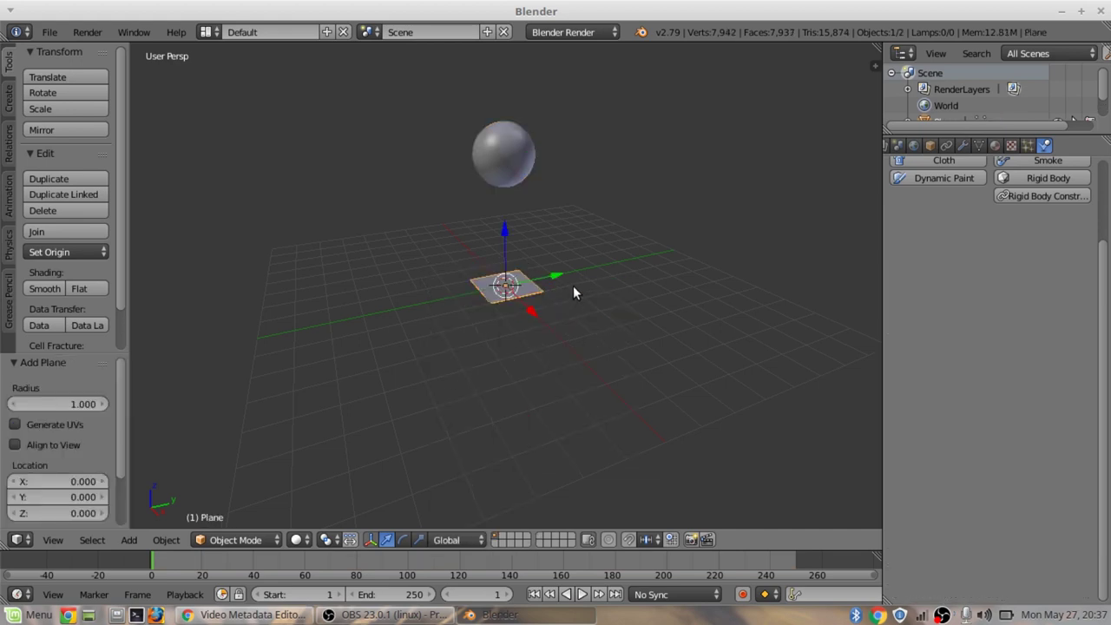
pyautogui.press('s')
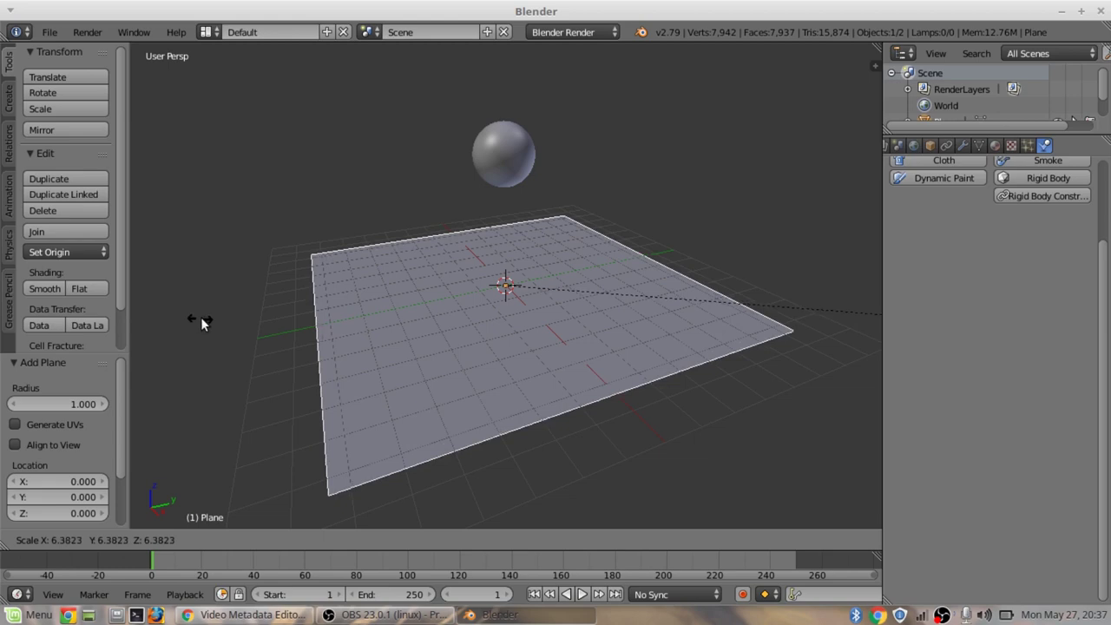
pyautogui.click(304, 310)
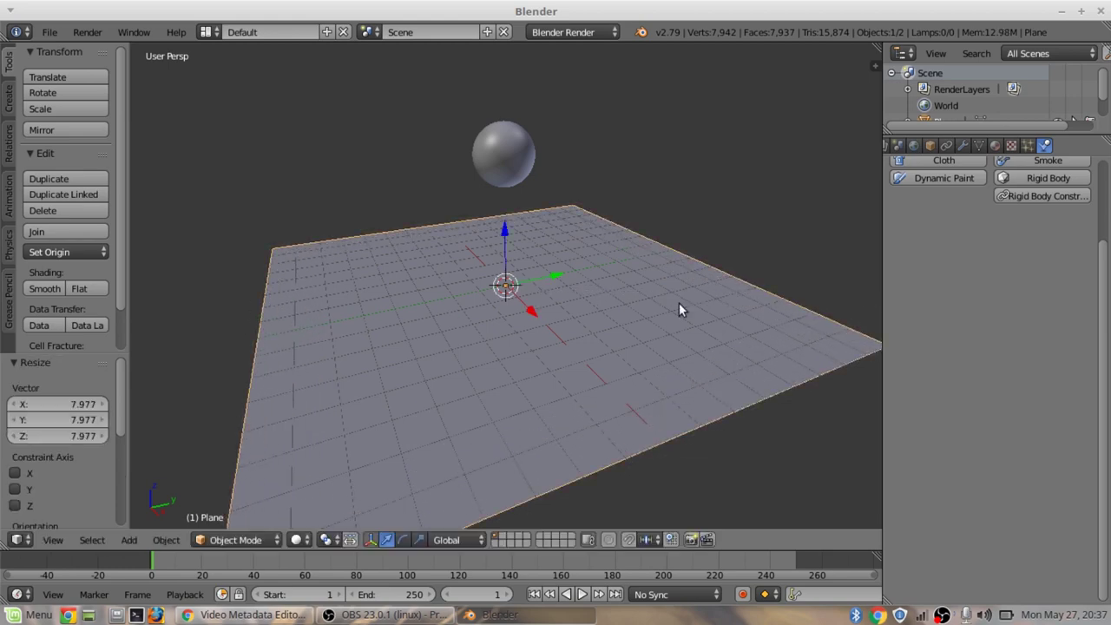
pyautogui.scroll(3, 949, 253)
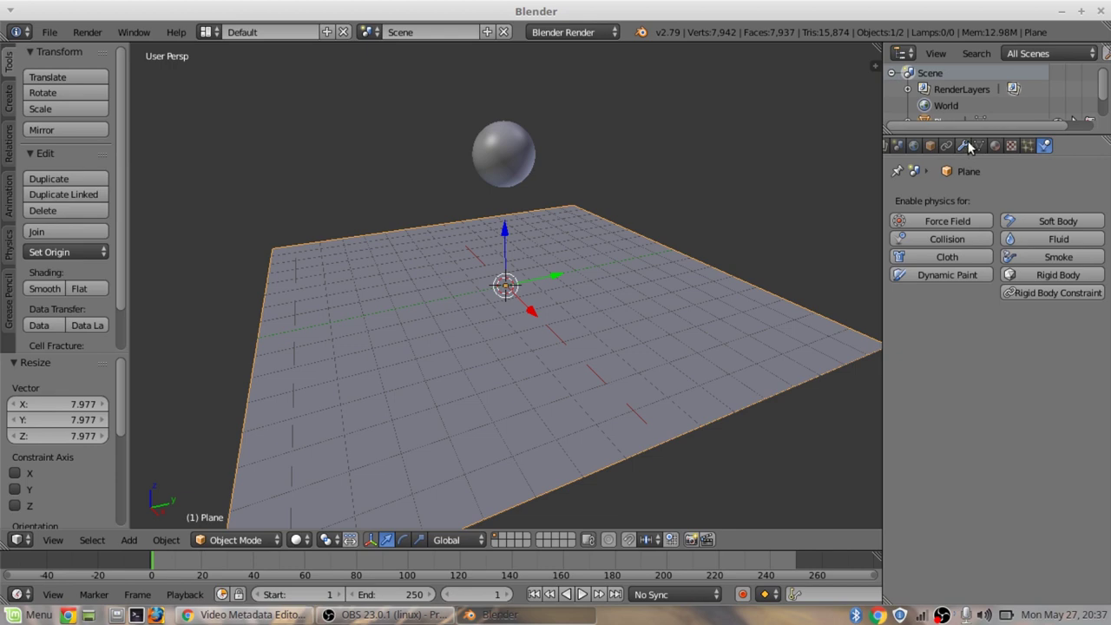
pyautogui.click(949, 240)
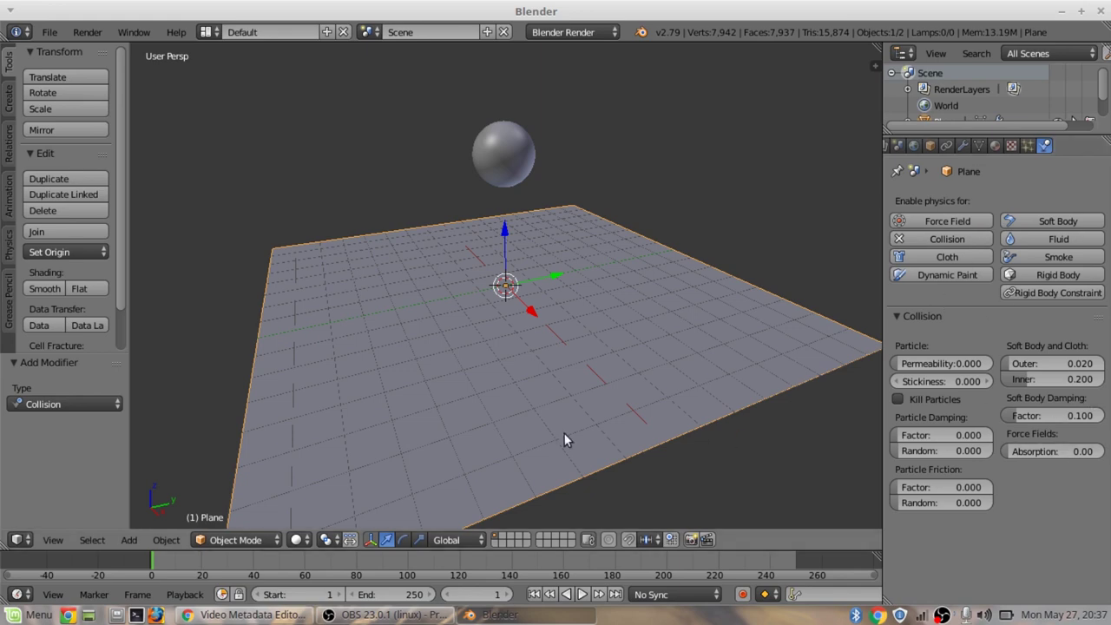
# Step: Select the sphere and bake all dynamics from the Soft Body Cache panel
pyautogui.rightClick(507, 158)
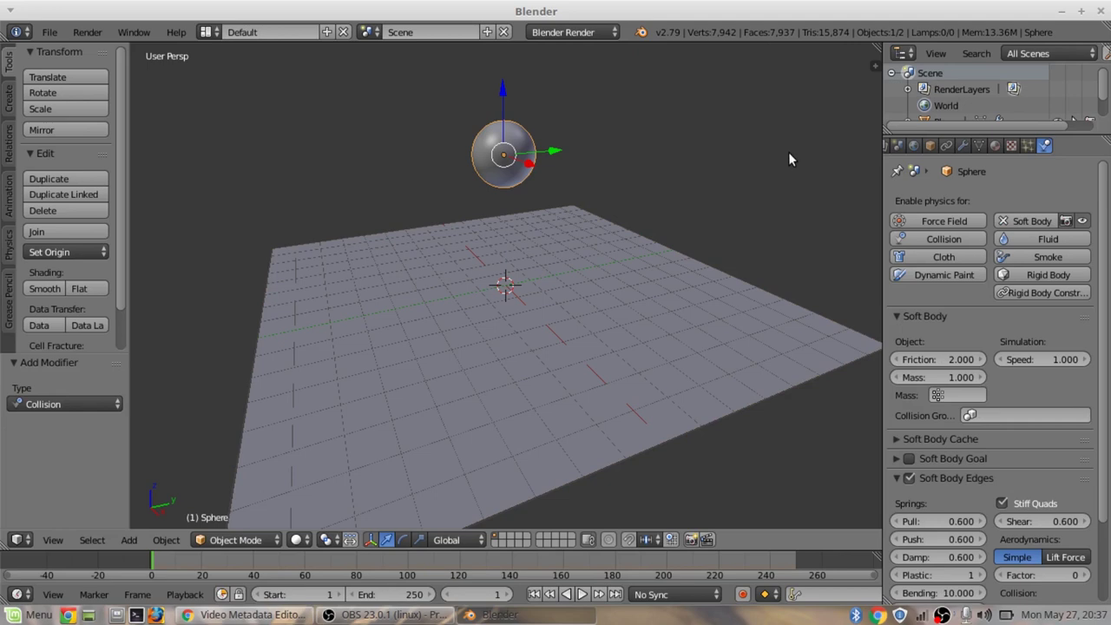
pyautogui.scroll(-3, 990, 409)
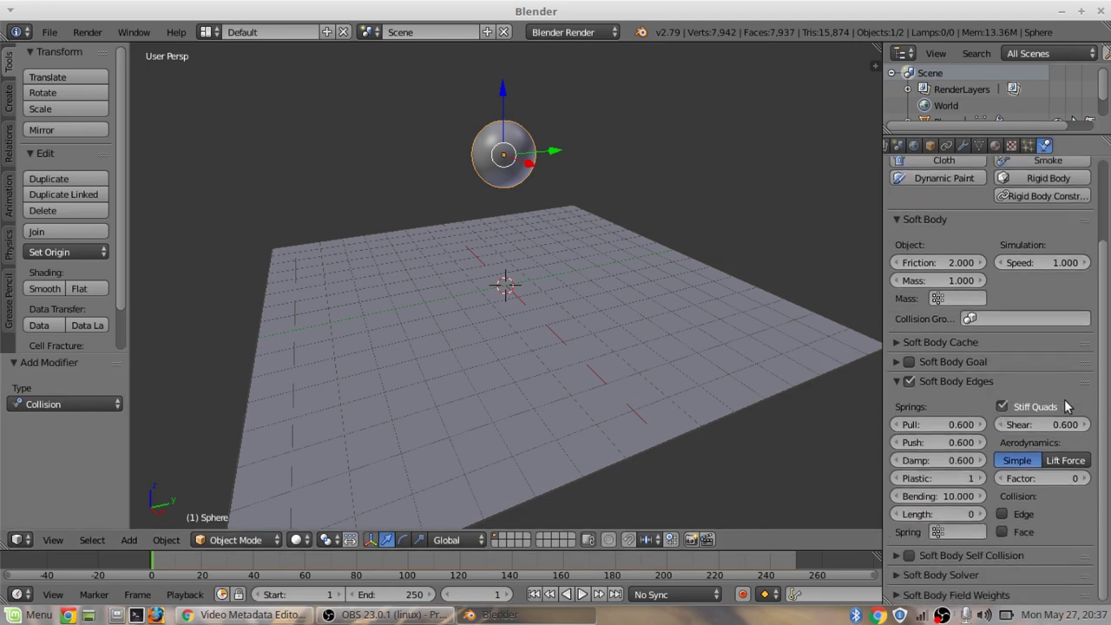
pyautogui.click(914, 340)
pyautogui.scroll(-4, 966, 430)
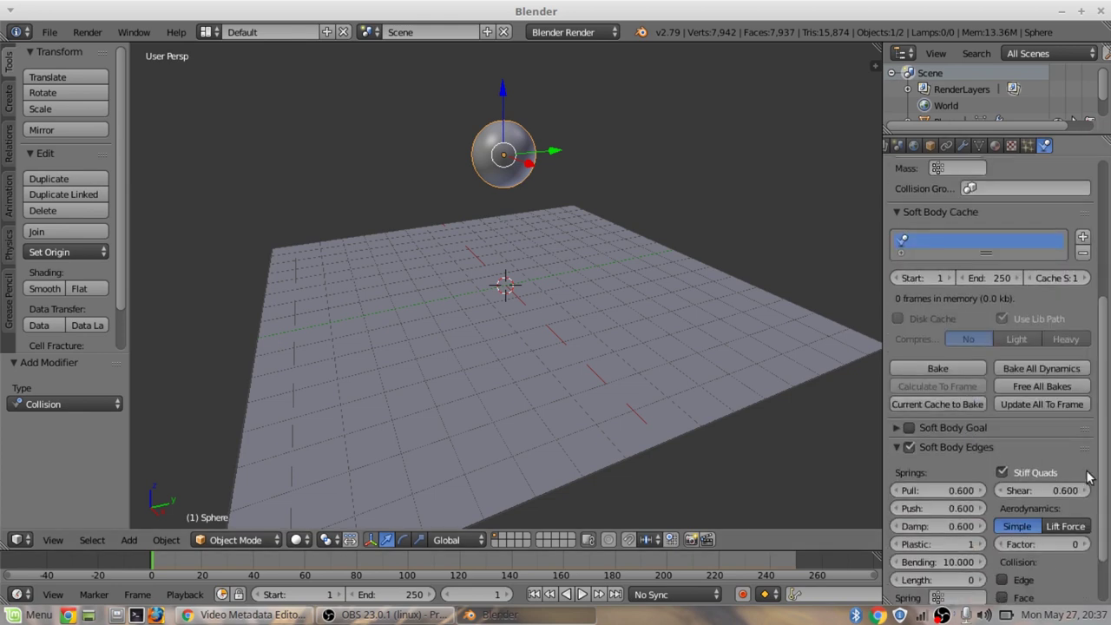
pyautogui.click(1051, 367)
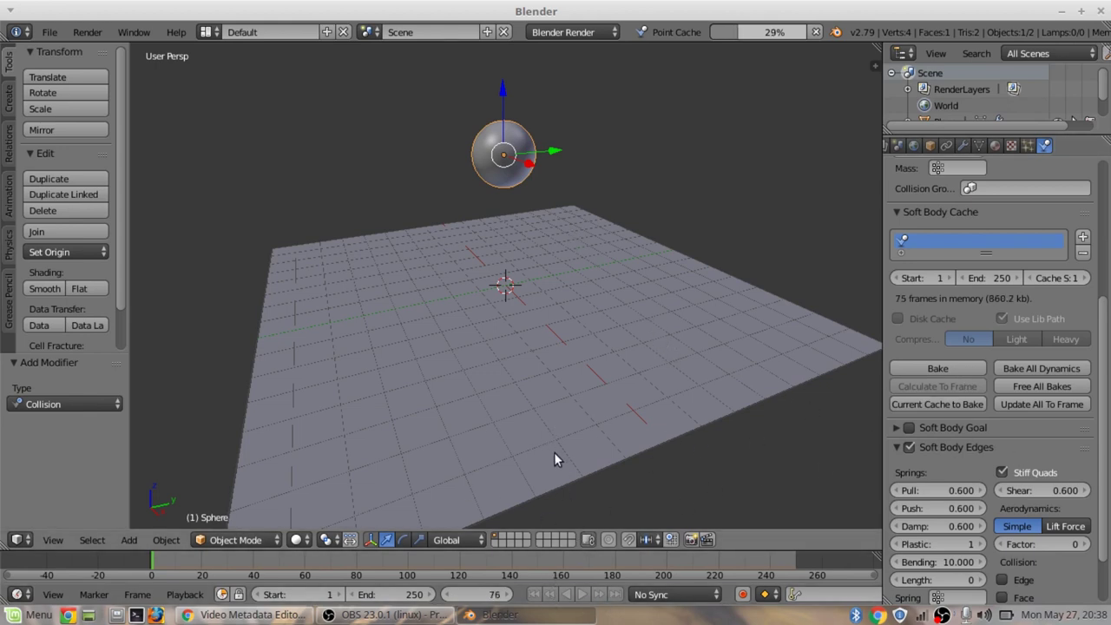
pyautogui.press('Escape')
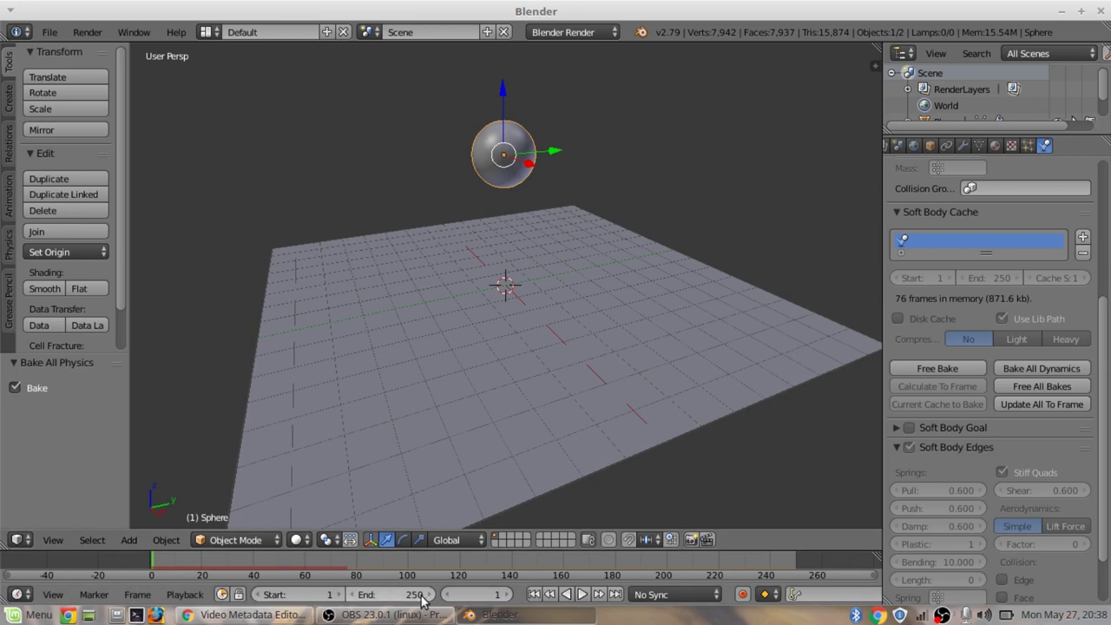
# Step: Set the timeline end frame to 77
pyautogui.click(349, 569)
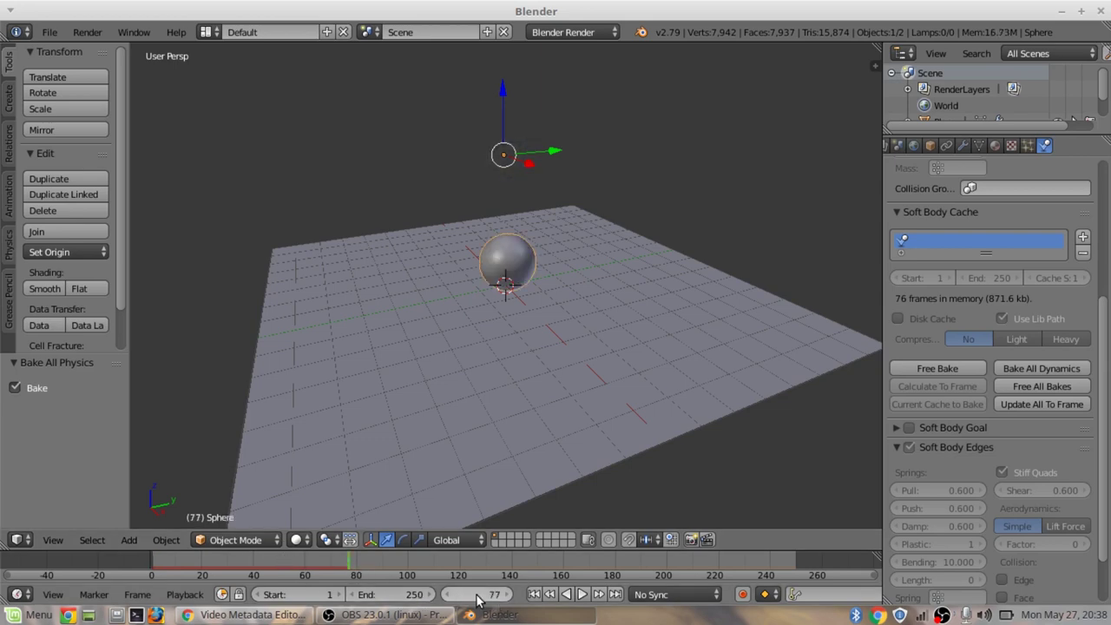
pyautogui.click(413, 594)
pyautogui.write('77')
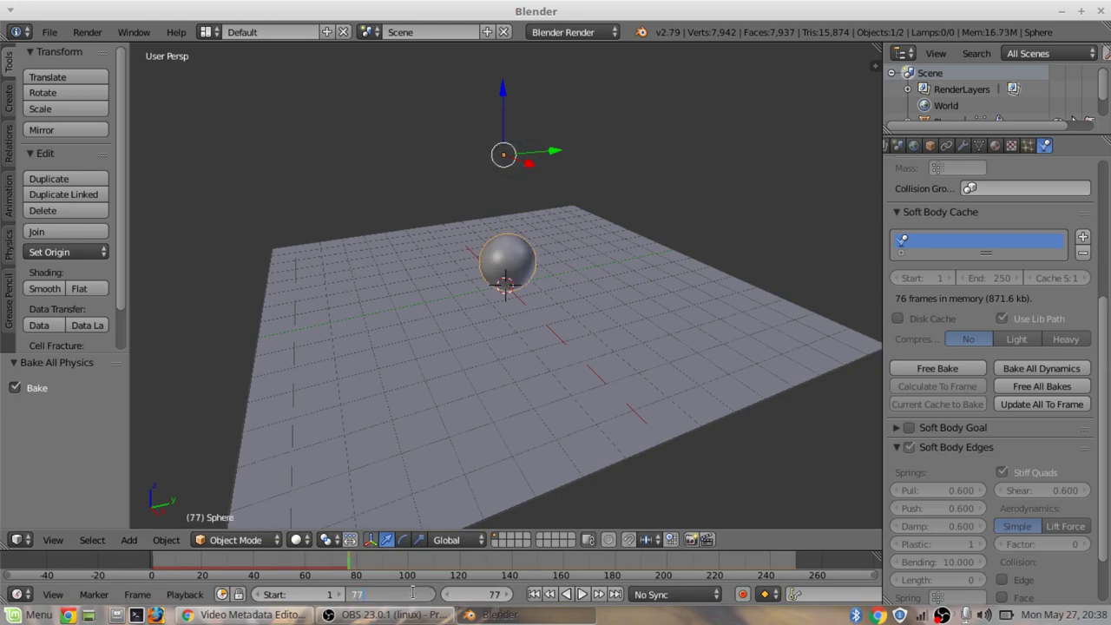
pyautogui.press('Return')
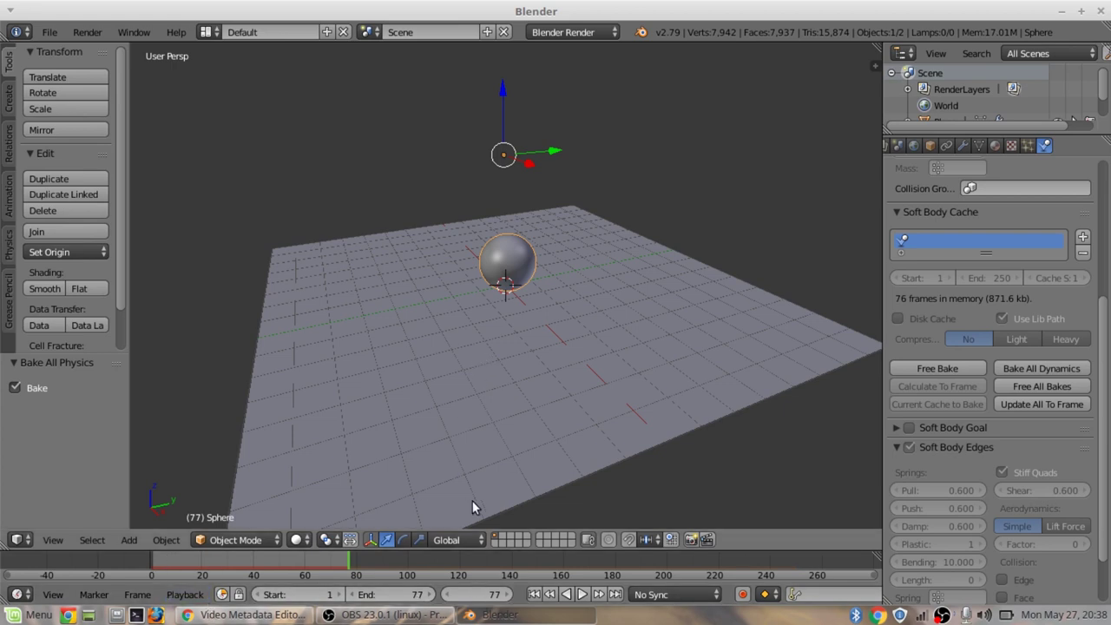
# Step: Play back the baked fall to check it, then rewind to the first frame
pyautogui.hotkey('alt', 'a')
pyautogui.moveTo(203, 573); pyautogui.dragTo(54, 570)
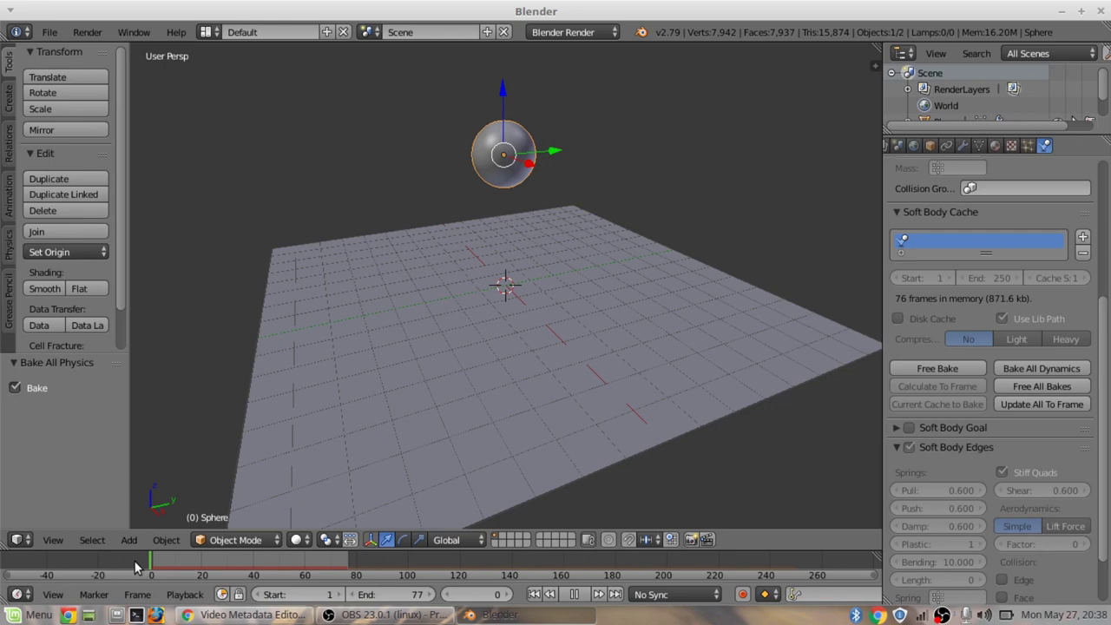
pyautogui.press('Escape')
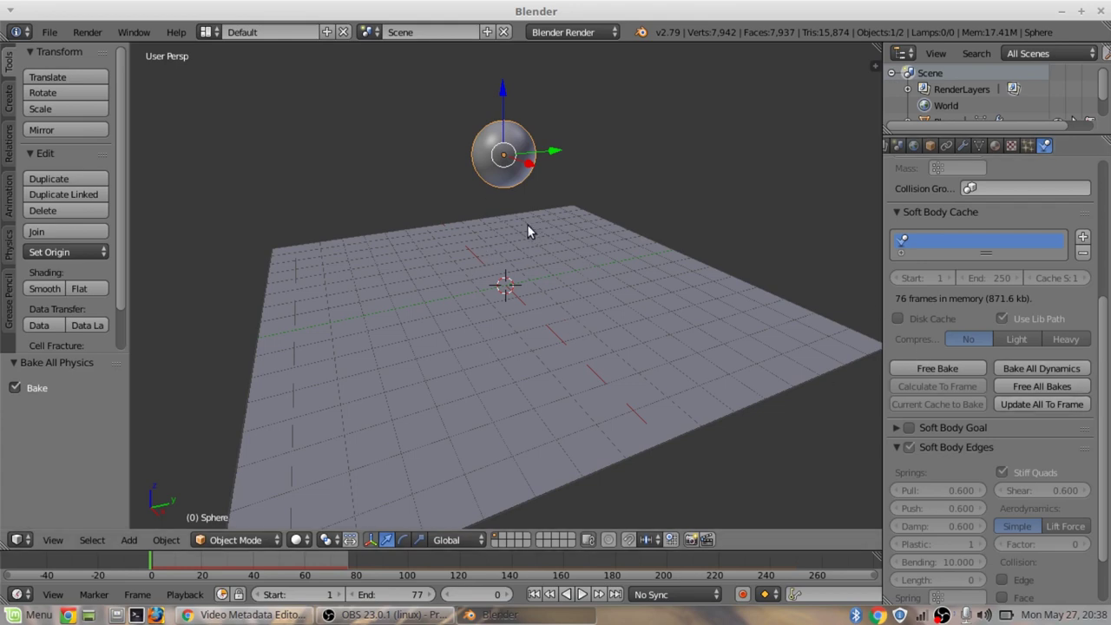
pyautogui.hotkey('alt', 'a')
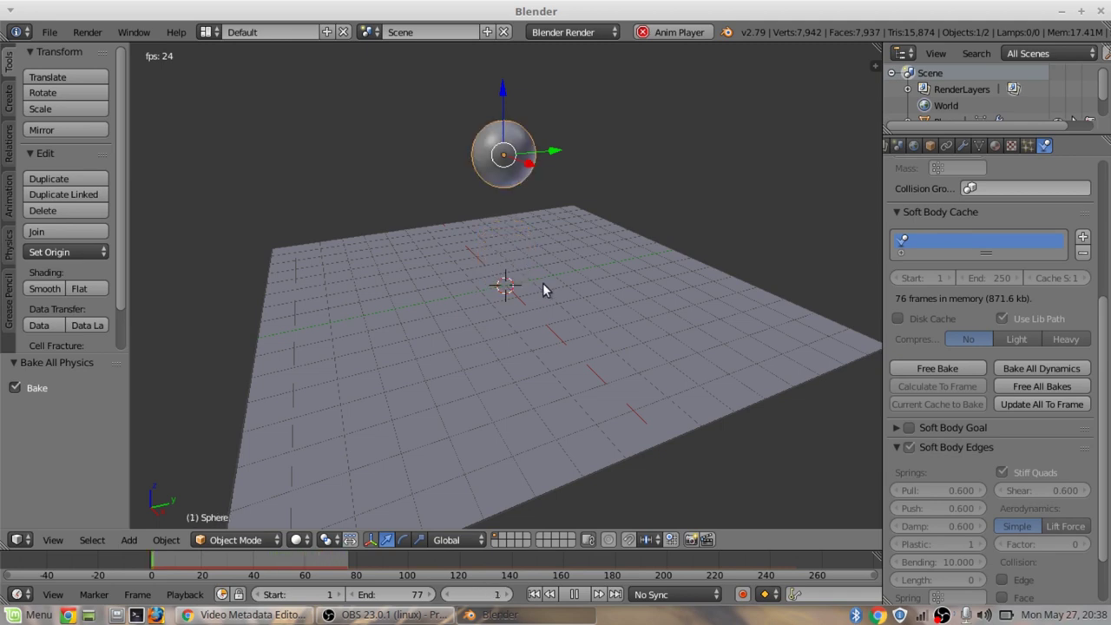
pyautogui.hotkey('alt', 'a')
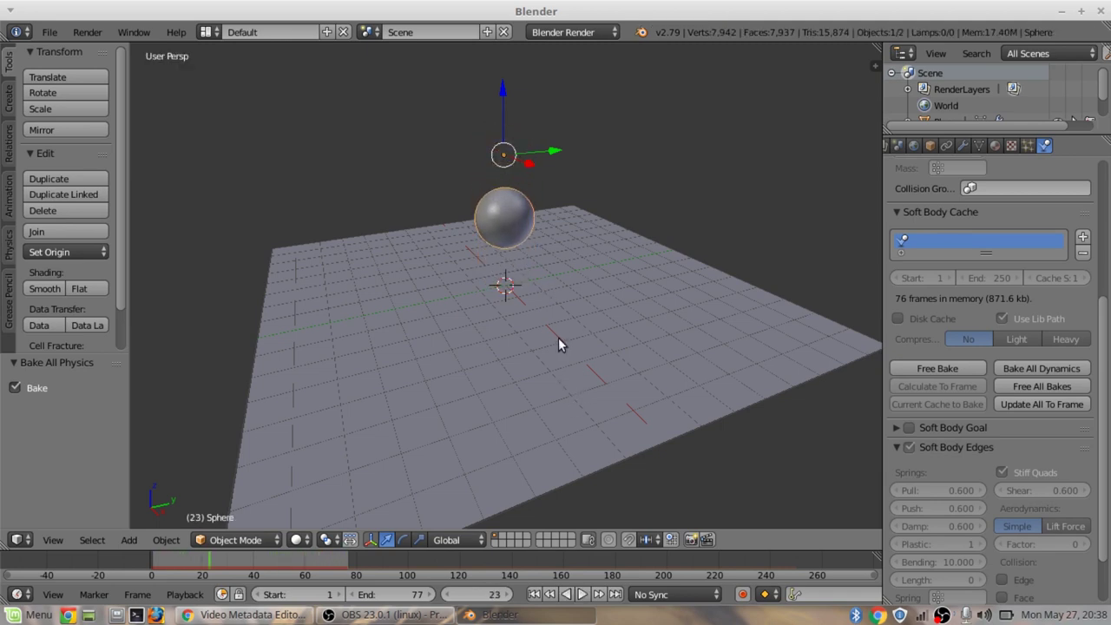
pyautogui.click(534, 595)
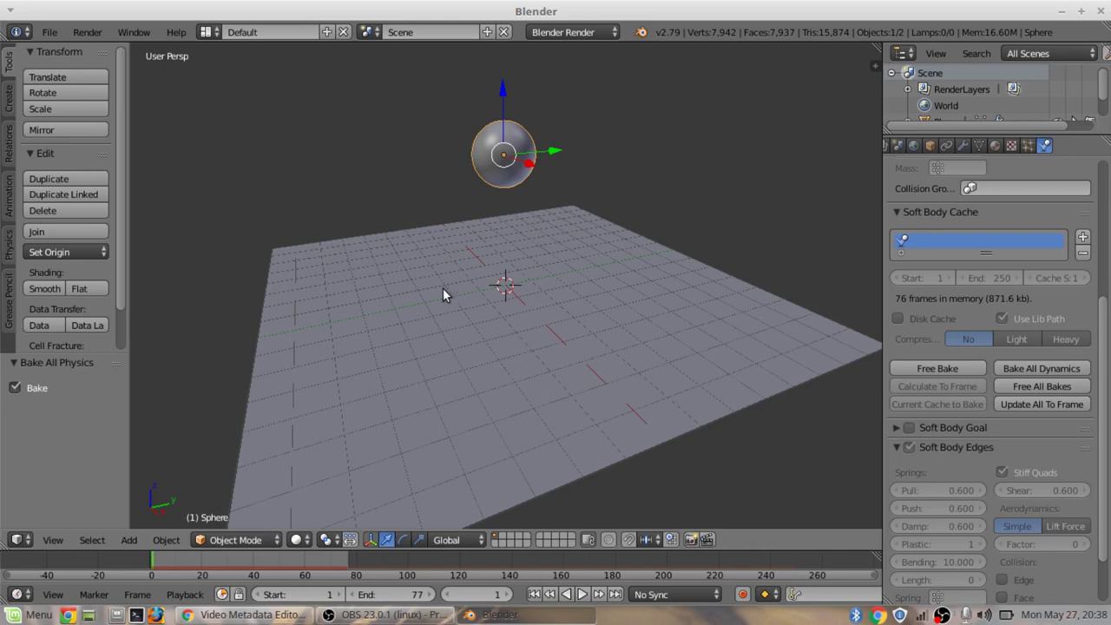
pyautogui.scroll(2, 583, 321)
# Step: Create a new material, Material.001, for the sphere in the Material properties
pyautogui.scroll(2, 553, 244)
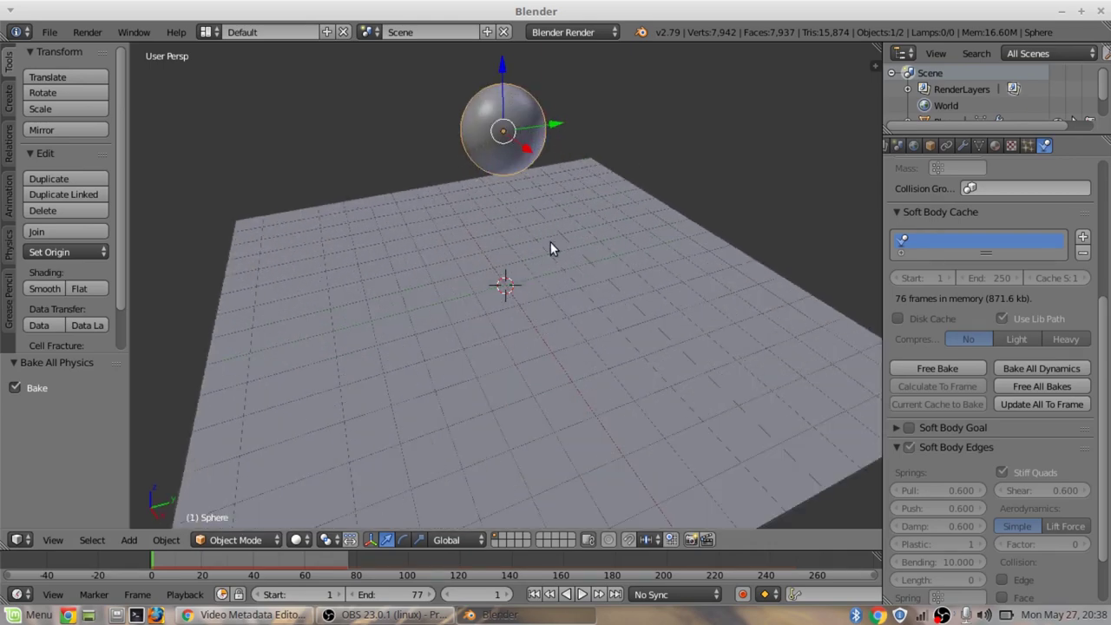
pyautogui.scroll(-3, 536, 251)
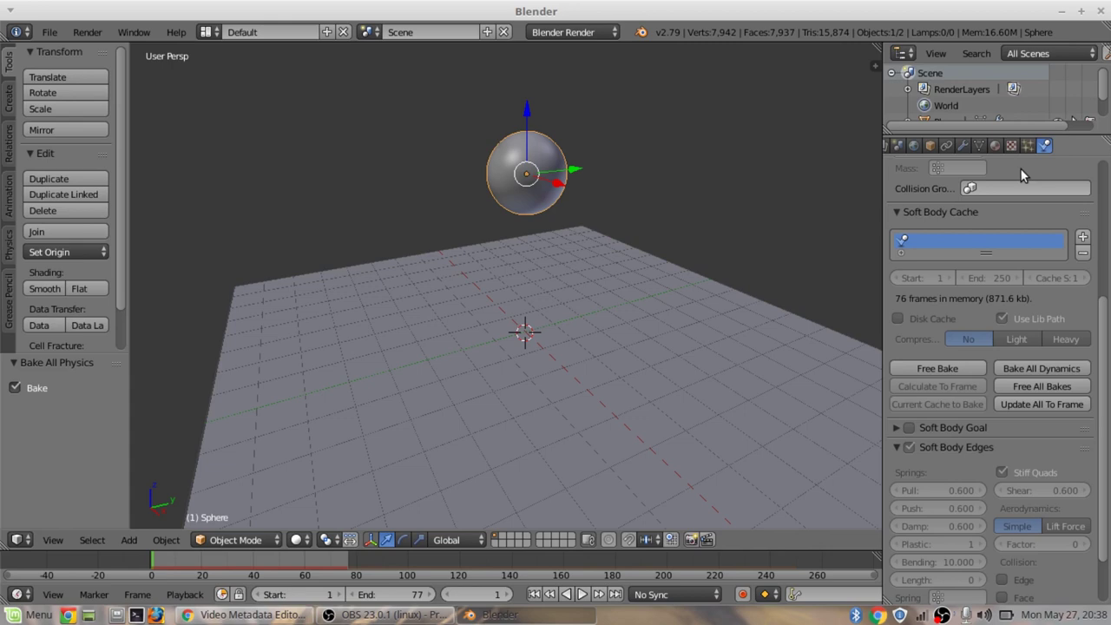
pyautogui.click(995, 147)
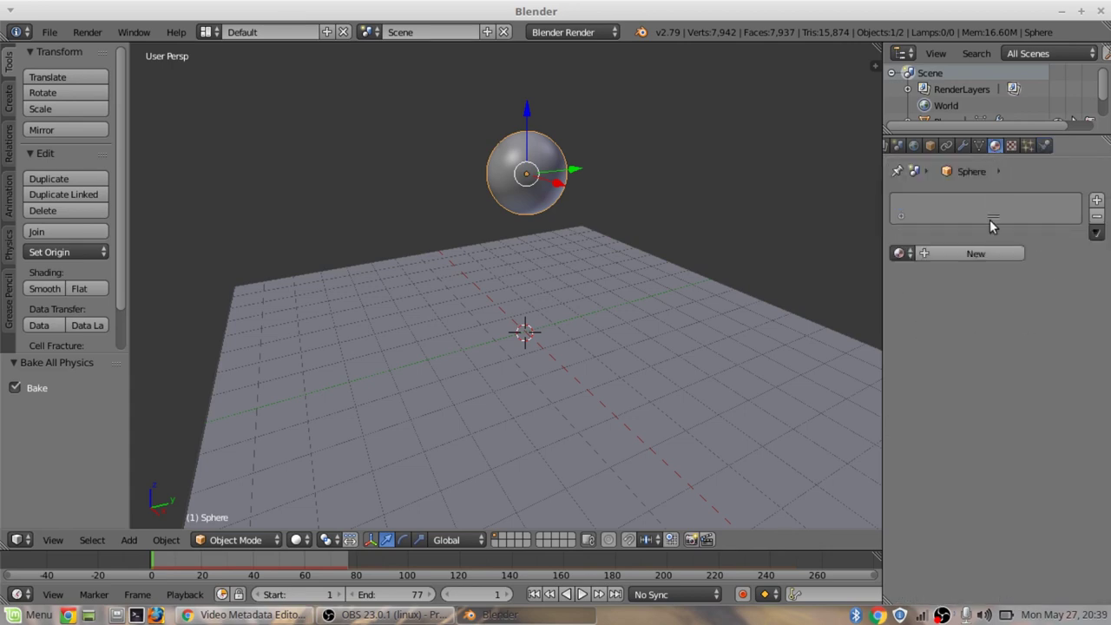
pyautogui.click(969, 253)
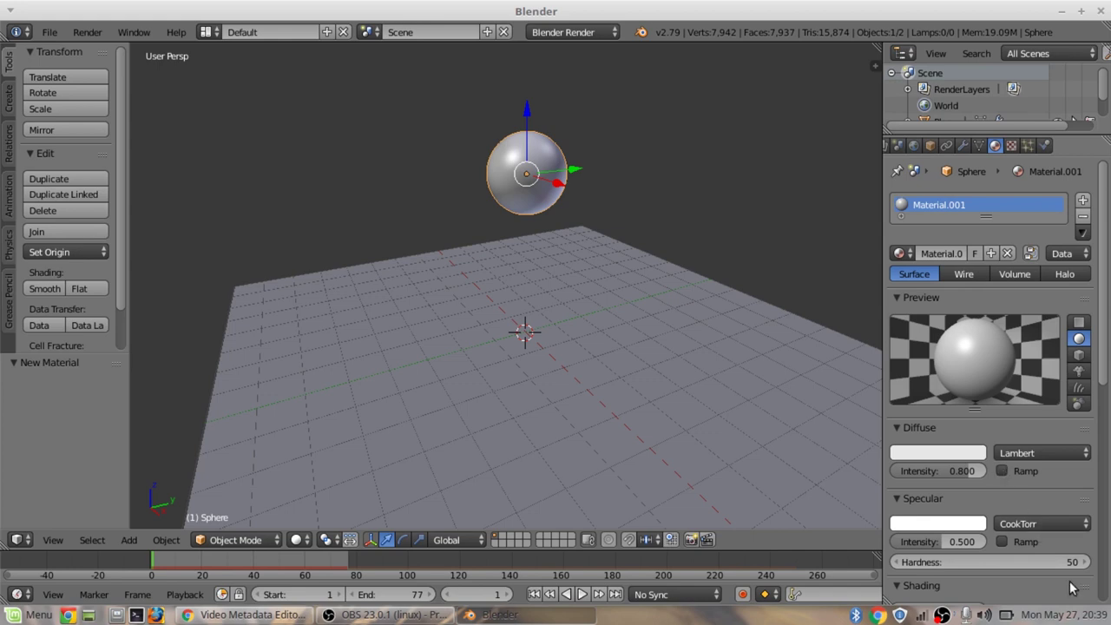
# Step: Switch the render engine to Cycles and make the sphere's surface a Glass BSDF
pyautogui.click(579, 32)
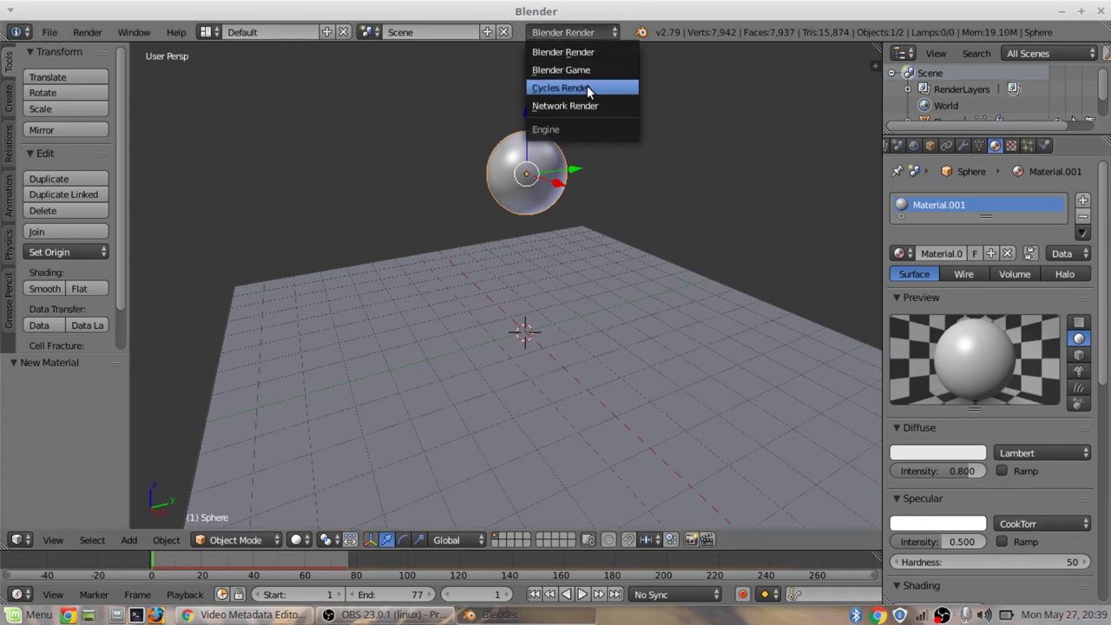
pyautogui.click(589, 87)
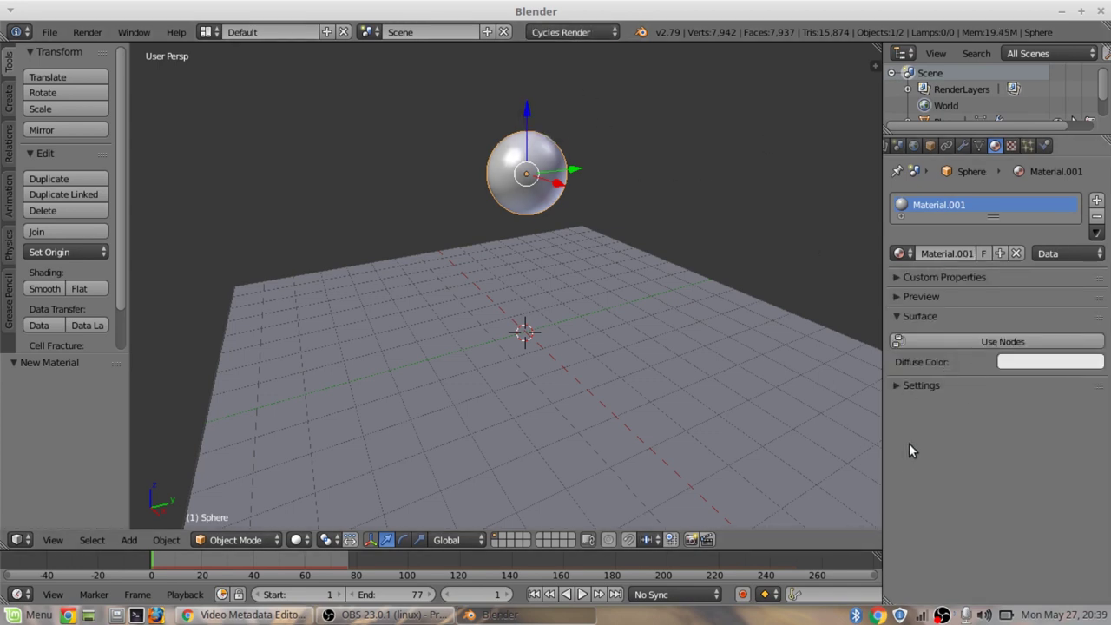
pyautogui.click(1003, 343)
pyautogui.click(1027, 341)
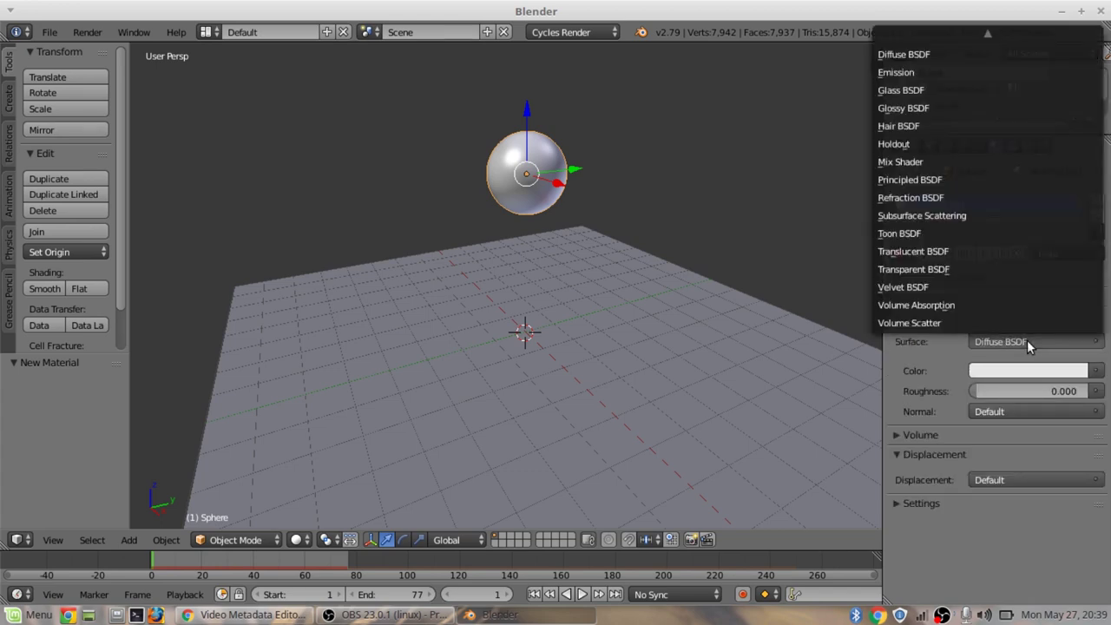
pyautogui.click(918, 90)
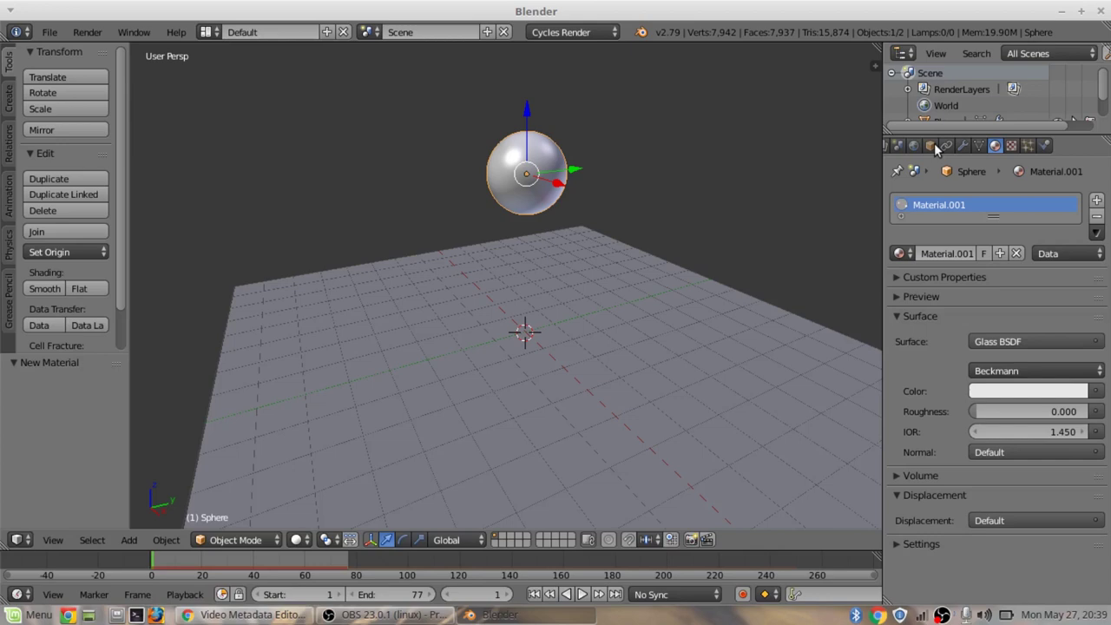
# Step: Make the glass colour bright green with roughness 0.700
pyautogui.click(1027, 391)
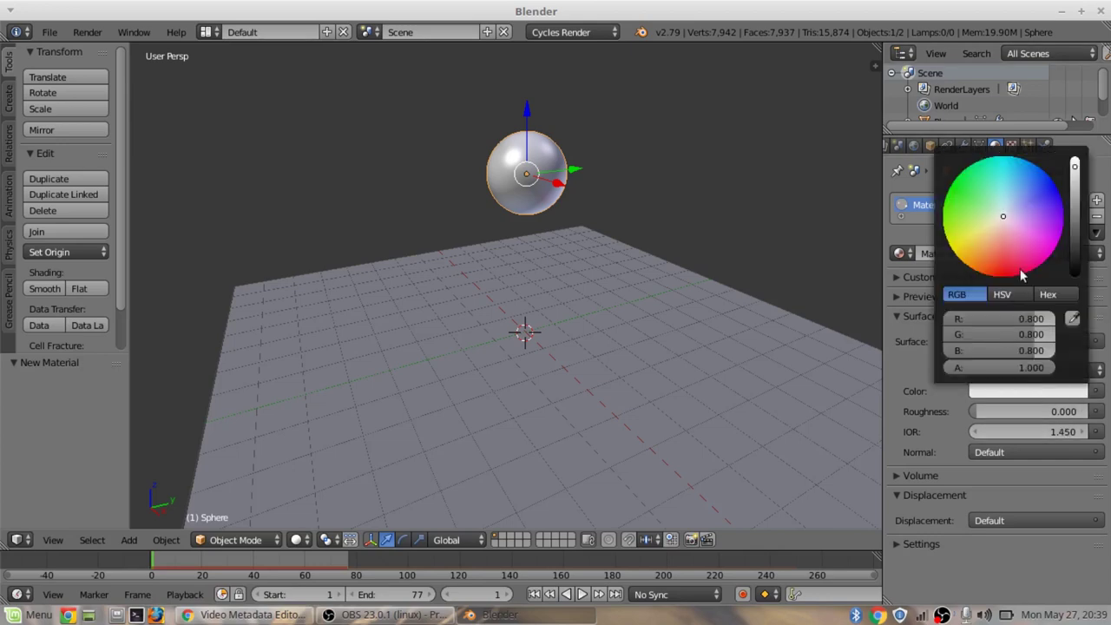
pyautogui.moveTo(1002, 215); pyautogui.dragTo(954, 186)
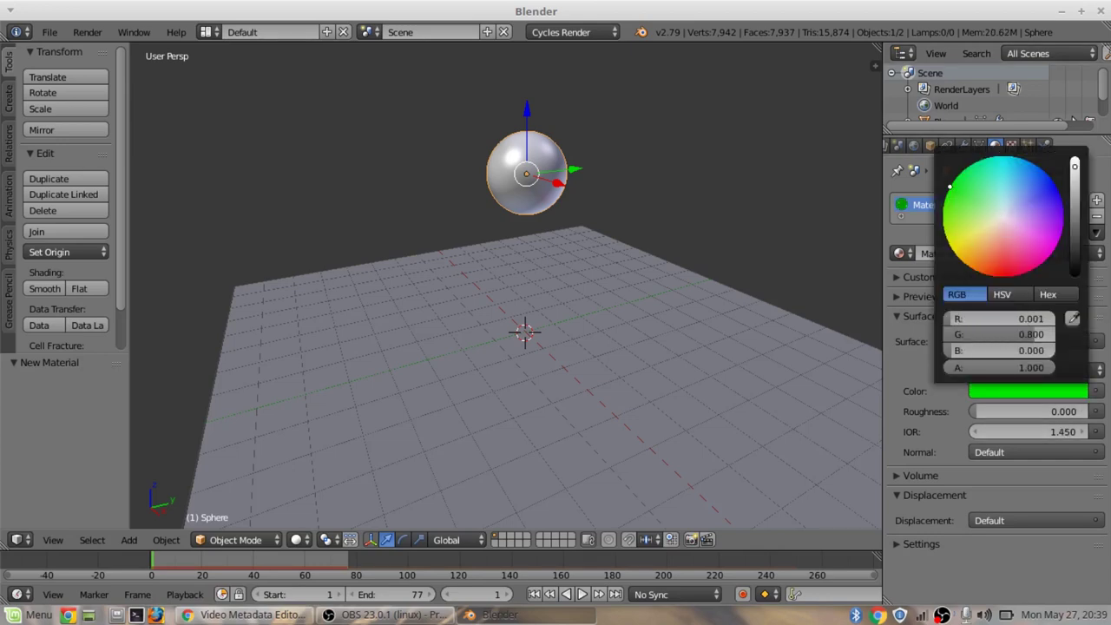
pyautogui.click(1026, 411)
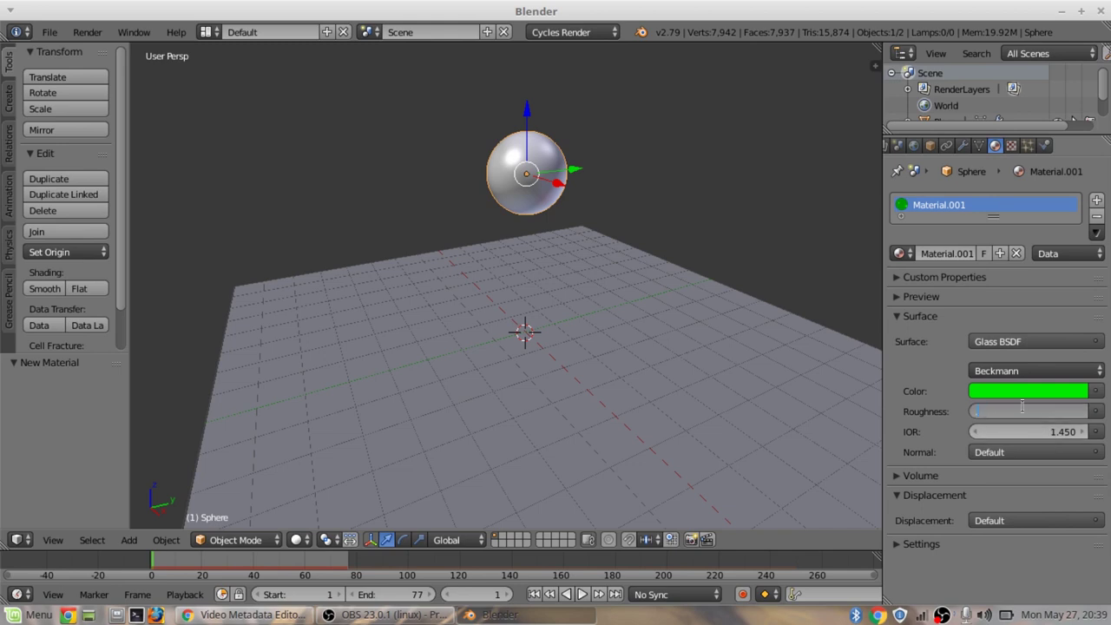
pyautogui.press('Return')
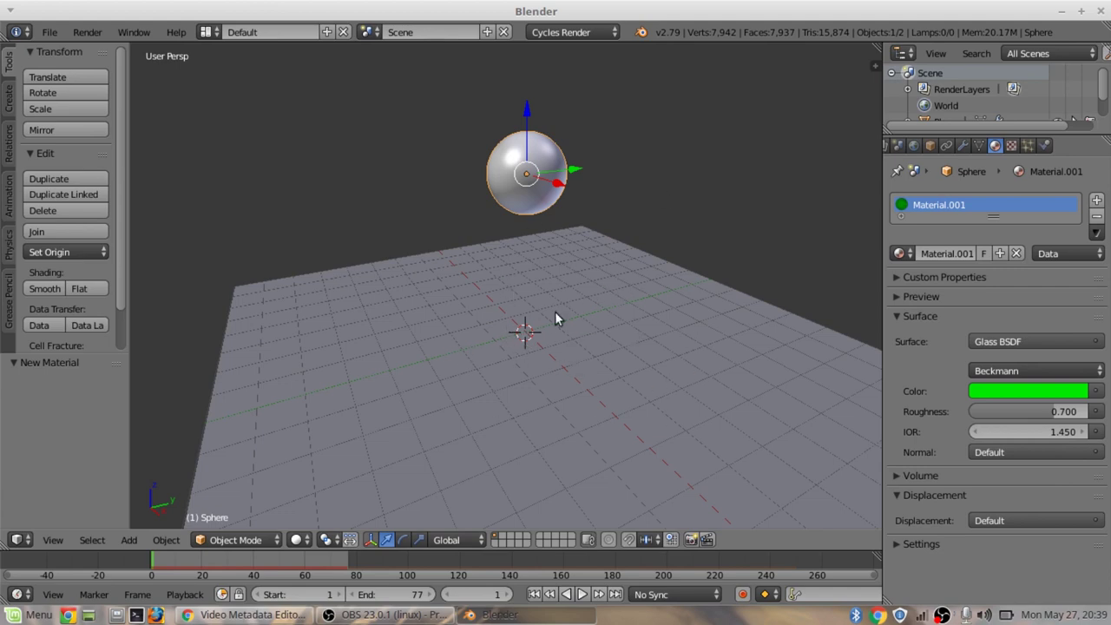
# Step: Add a Sun lamp and move it up and to the left of the sphere above the plane
pyautogui.hotkey('shift', 'a')
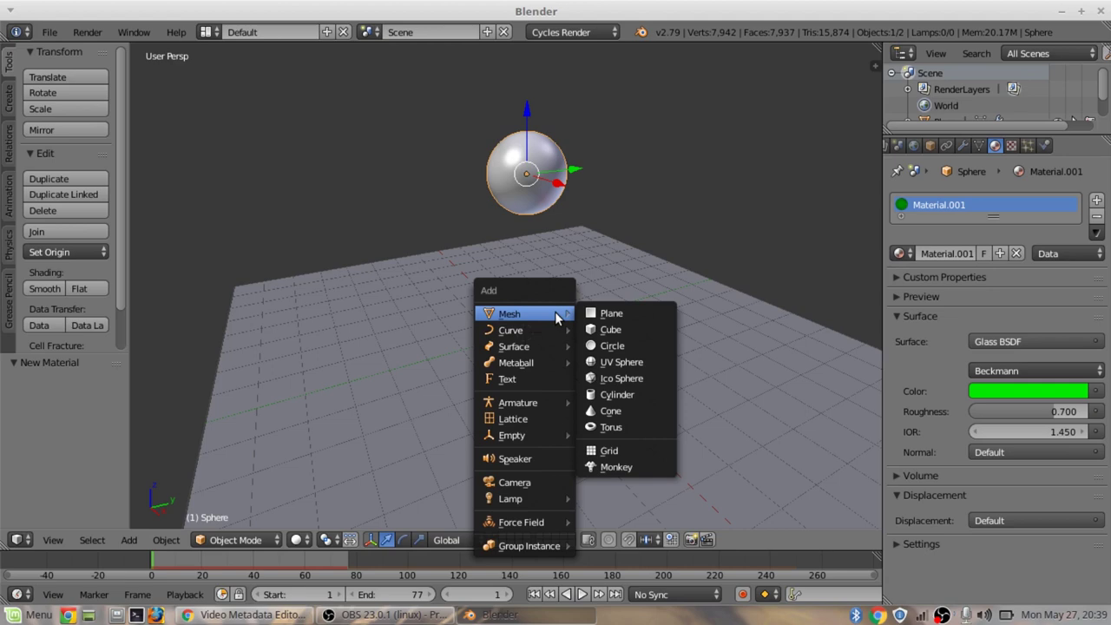
pyautogui.moveTo(524, 498)
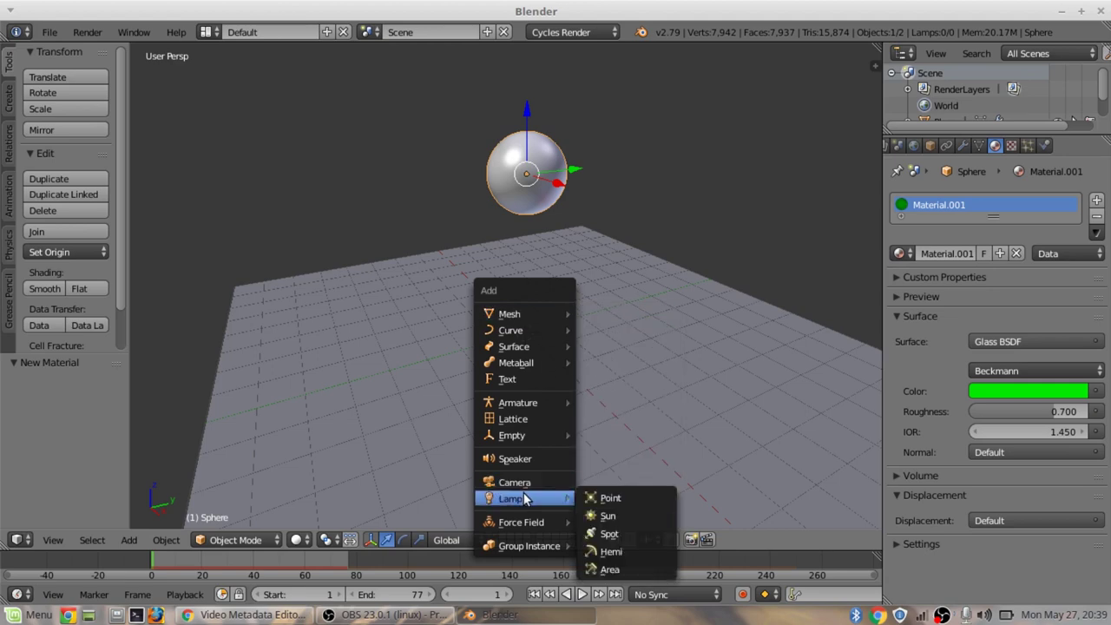
pyautogui.click(609, 515)
pyautogui.moveTo(525, 288); pyautogui.dragTo(421, 259)
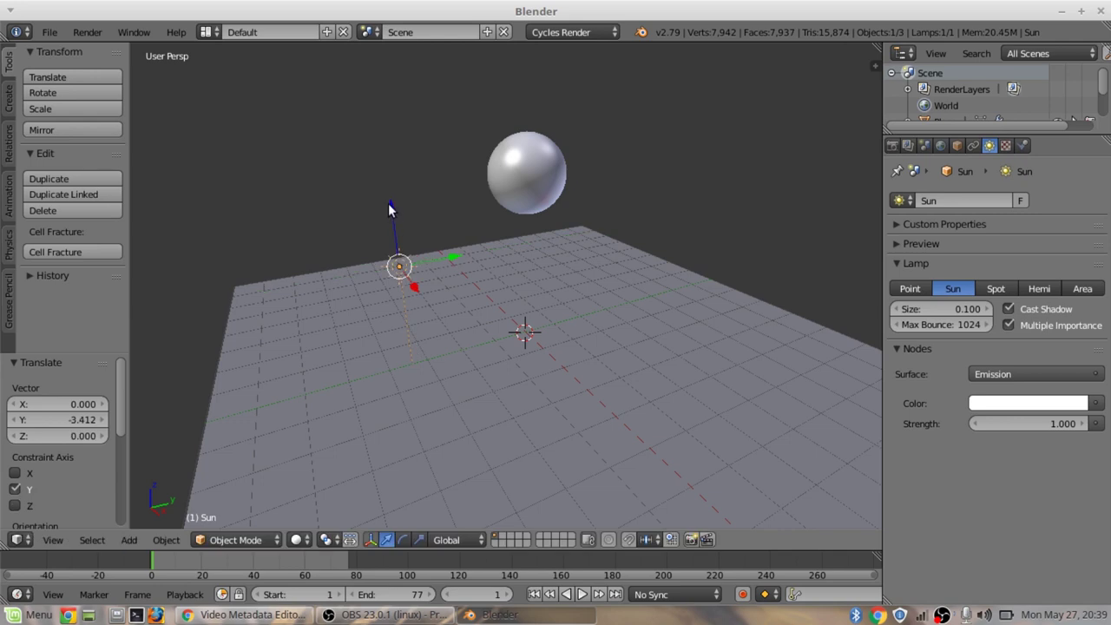
pyautogui.moveTo(393, 215); pyautogui.dragTo(384, 126)
pyautogui.moveTo(455, 176); pyautogui.dragTo(326, 195)
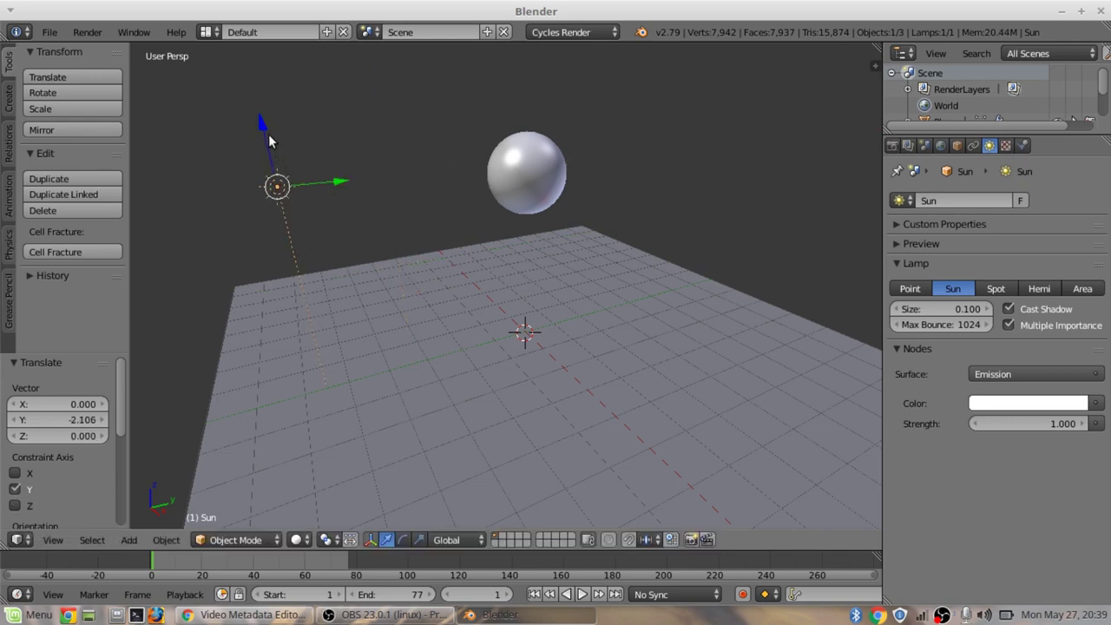
pyautogui.moveTo(269, 133); pyautogui.dragTo(242, 48)
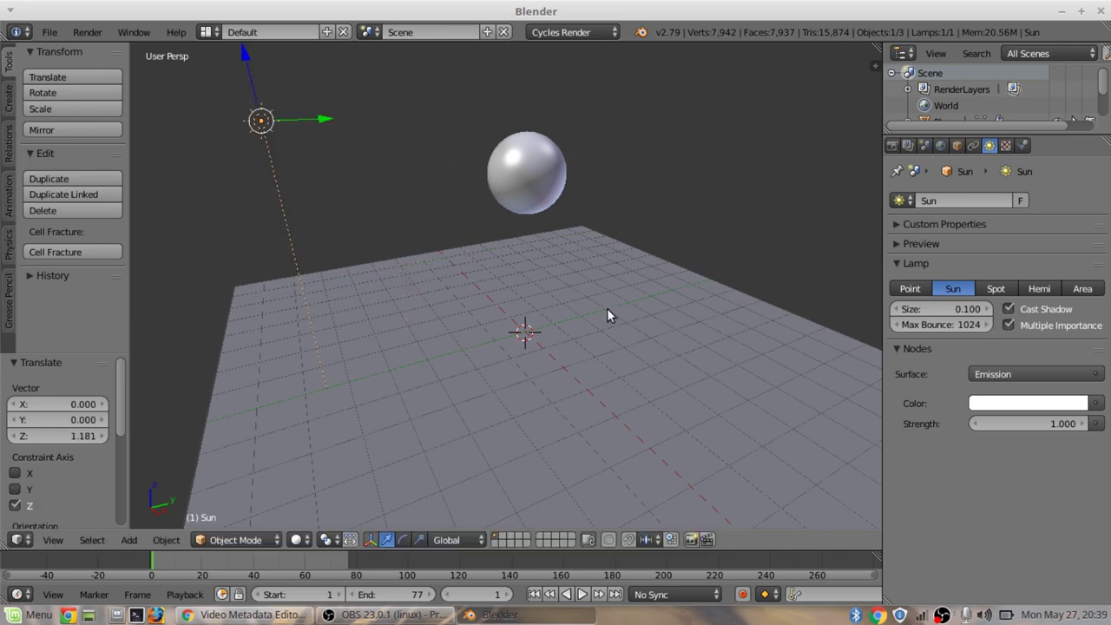
pyautogui.scroll(-1, 607, 308)
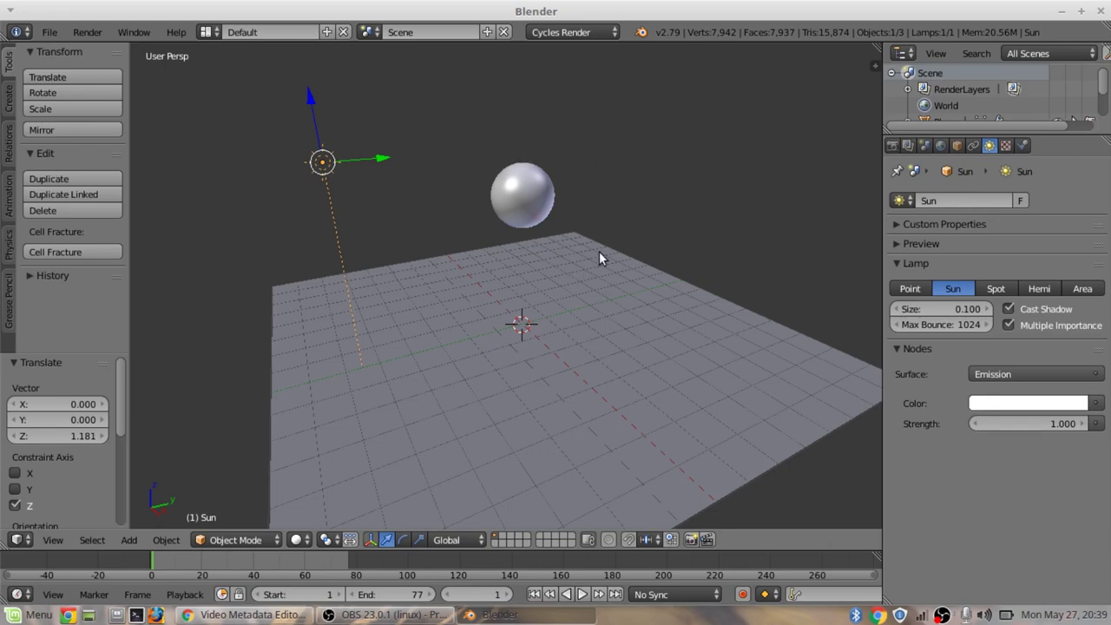
pyautogui.hotkey('shift', 'z')
pyautogui.scroll(1, 576, 283)
pyautogui.scroll(1, 576, 276)
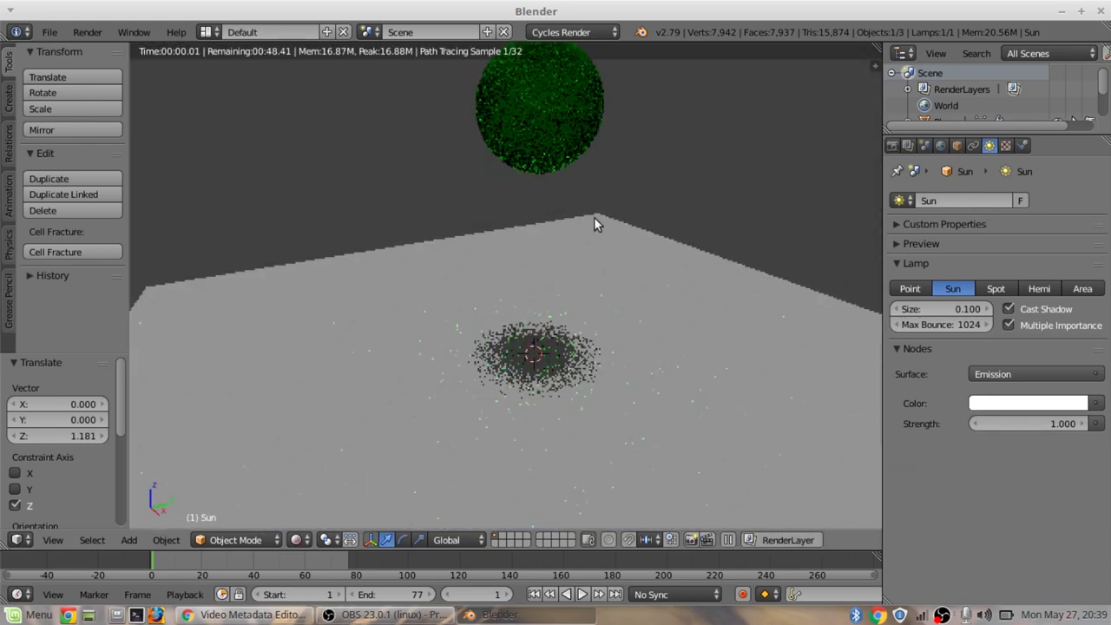
pyautogui.moveTo(595, 223); pyautogui.dragTo(580, 293, button='middle')
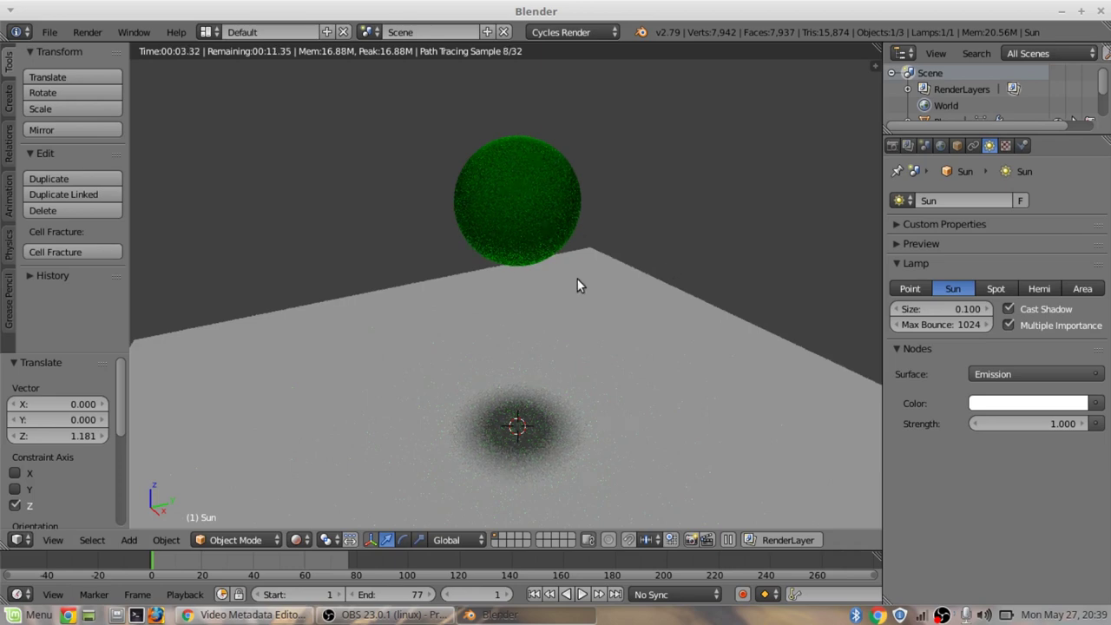
pyautogui.hotkey('shift', 'z')
pyautogui.scroll(-3, 627, 290)
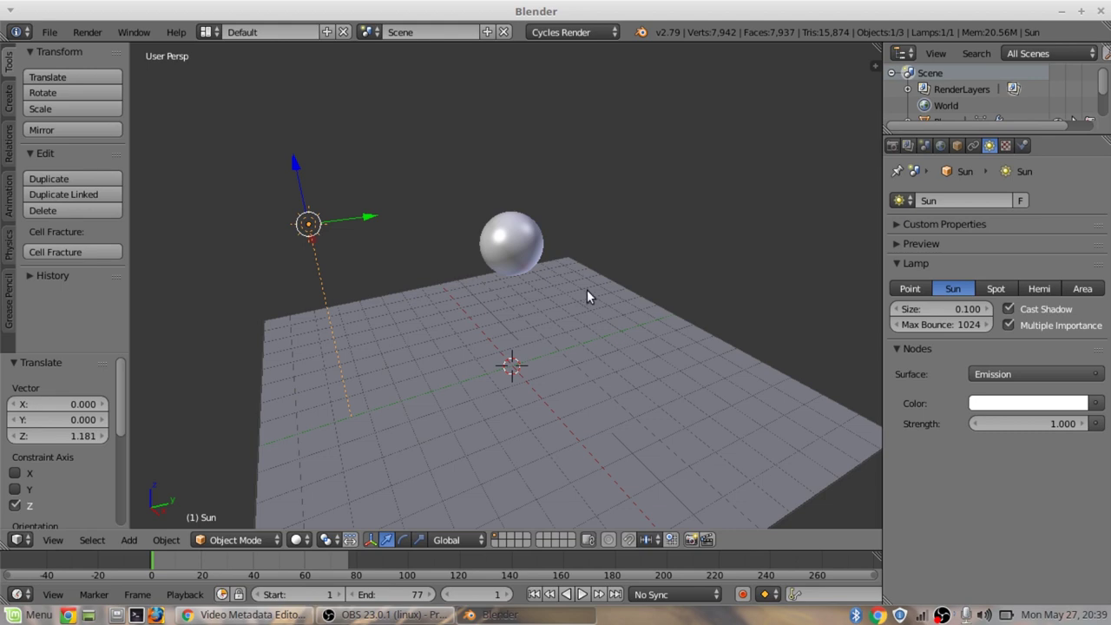
# Step: Add a camera, move it about -2.794 units along Y, and view through it
pyautogui.hotkey('shift', 'a')
pyautogui.click(566, 275)
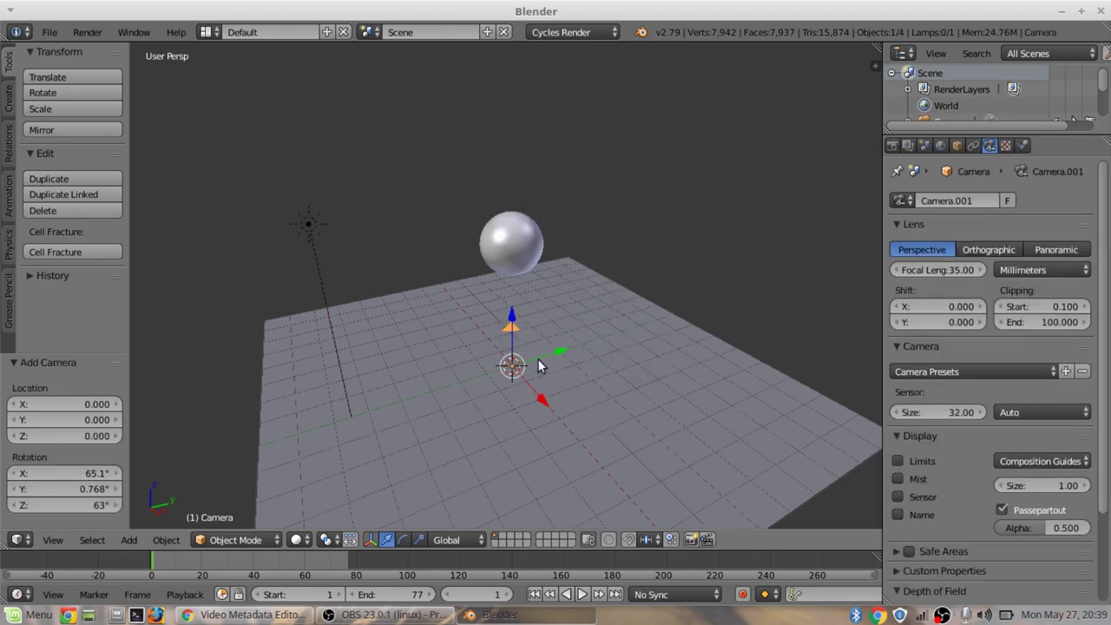
pyautogui.moveTo(513, 323); pyautogui.dragTo(556, 413)
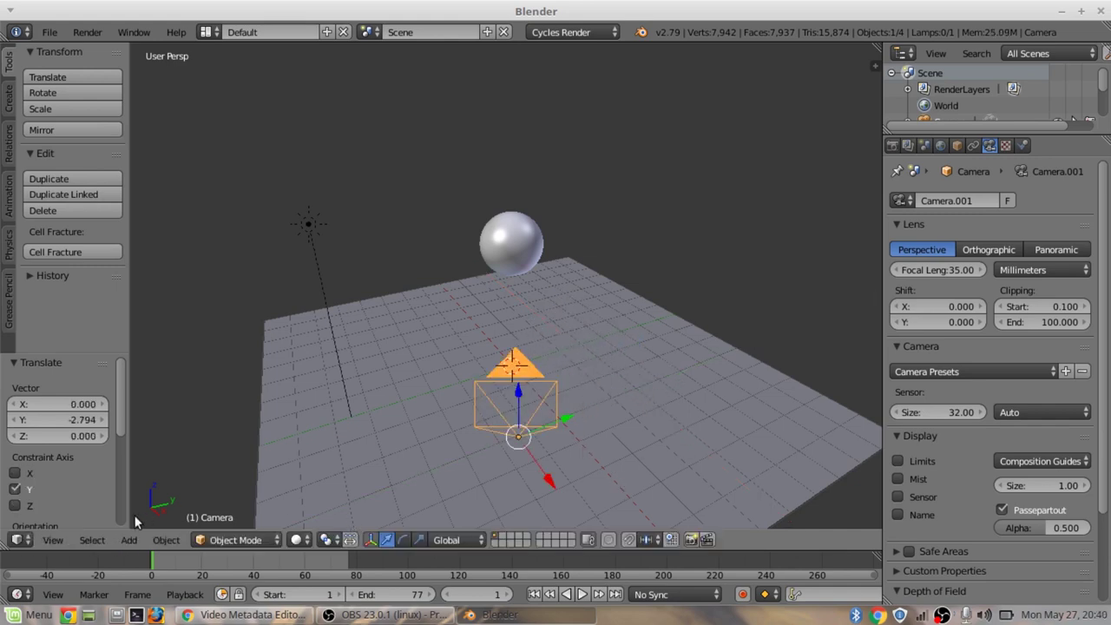
pyautogui.click(56, 543)
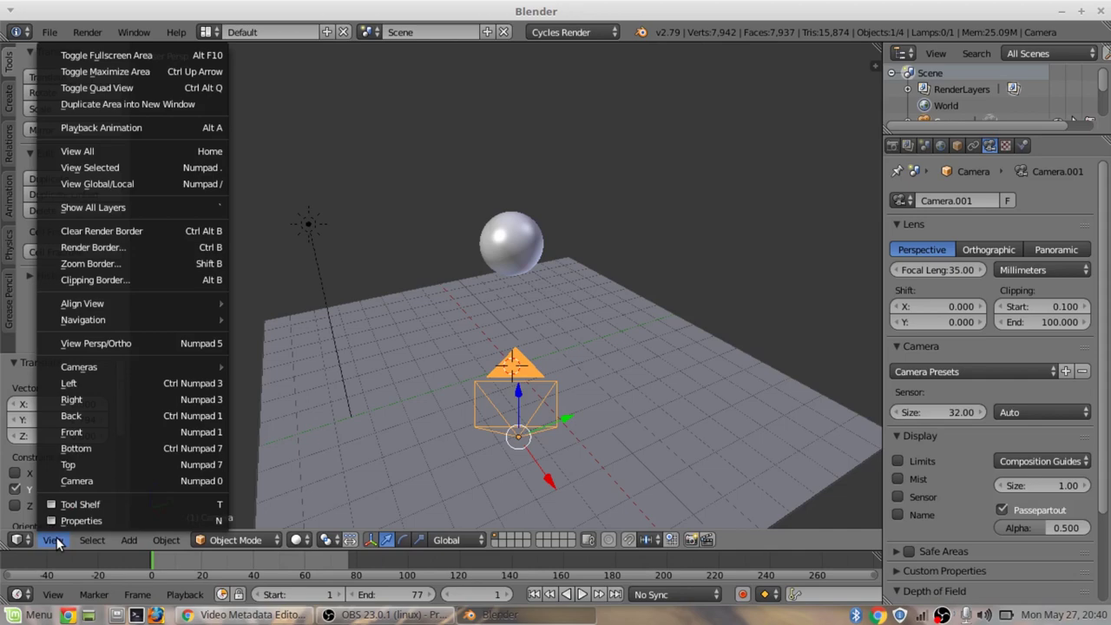
pyautogui.click(147, 479)
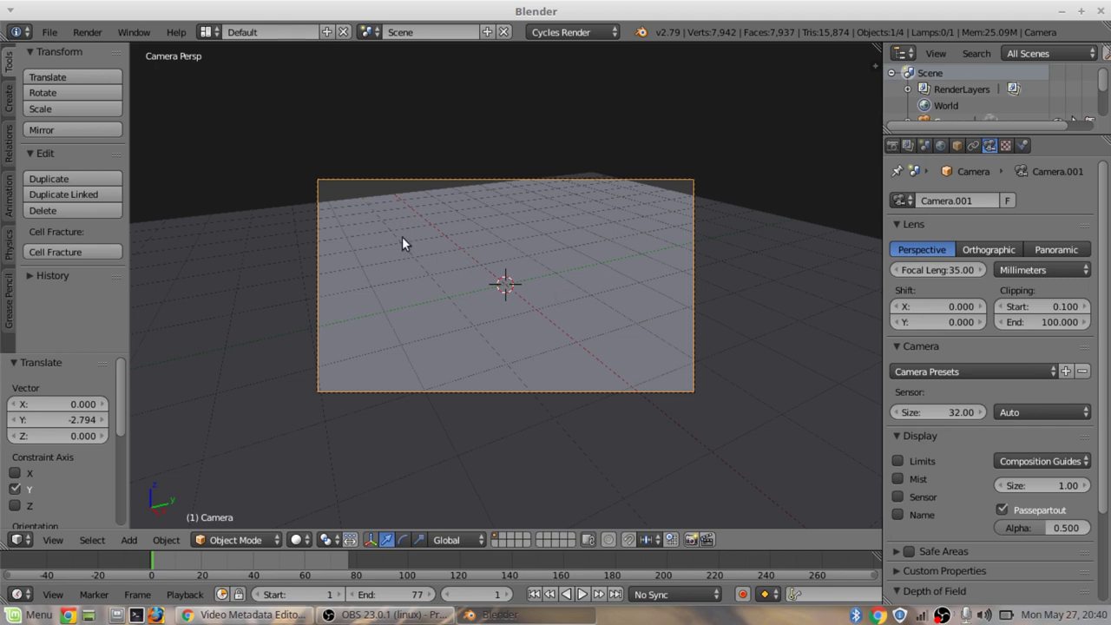
# Step: Reframe the camera on the sphere with walk mode and preview the bounce animation
pyautogui.scroll(1, 540, 272)
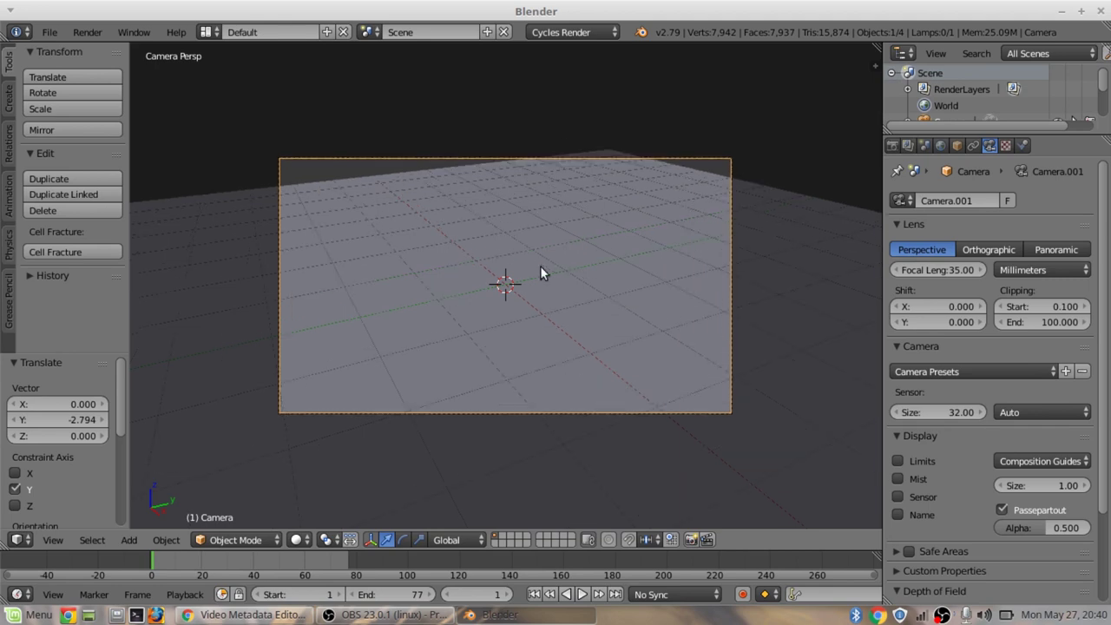
pyautogui.hotkey('shift', 'f')
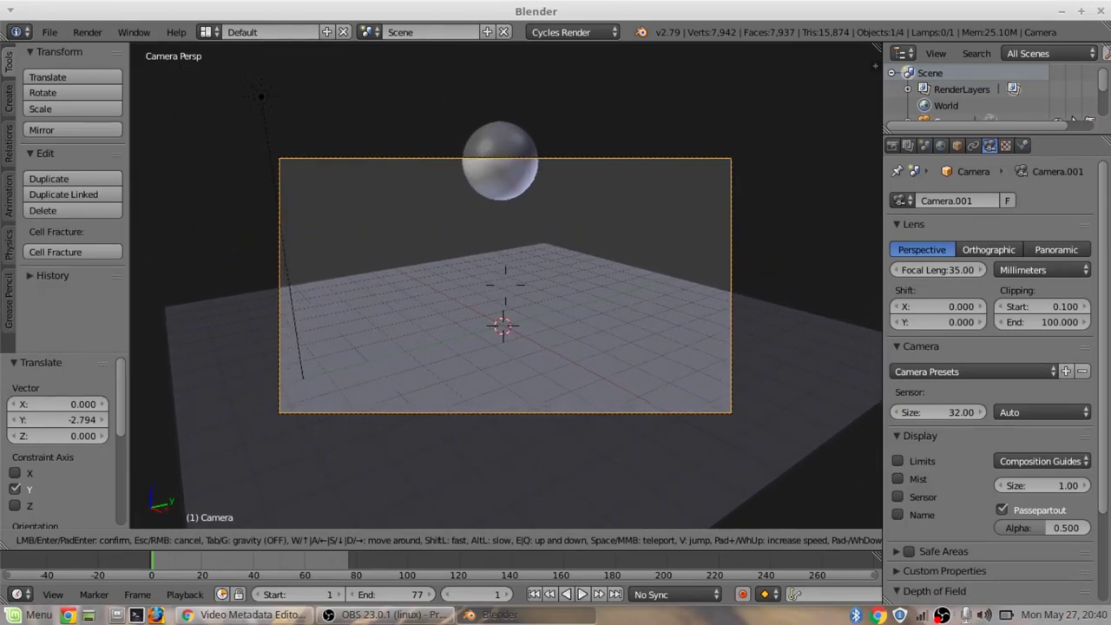
pyautogui.click(513, 332)
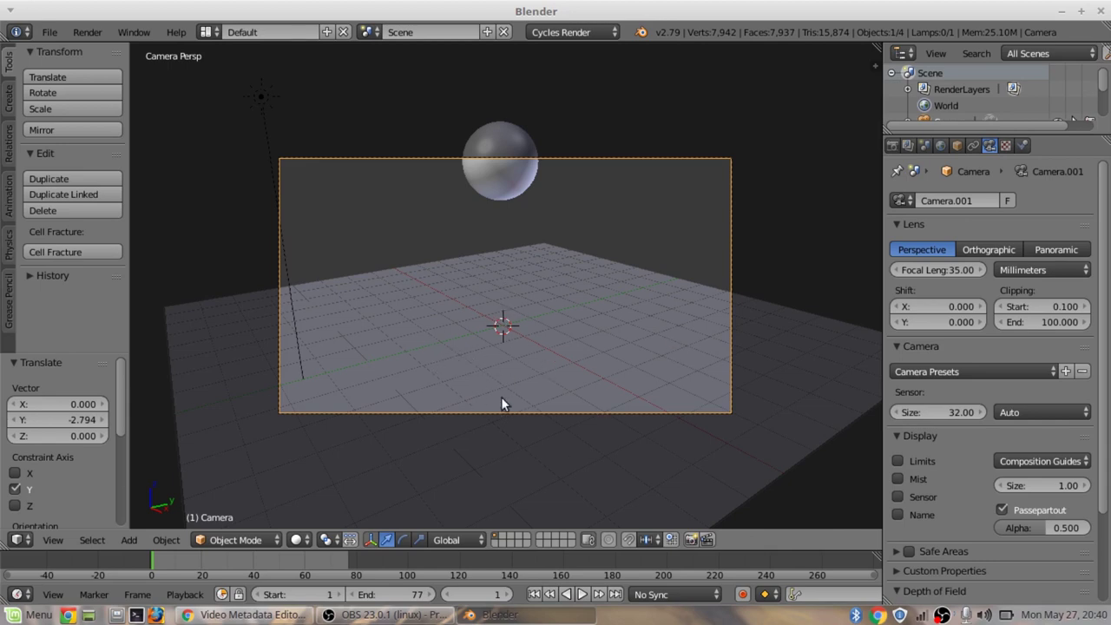
pyautogui.hotkey('alt', 'a')
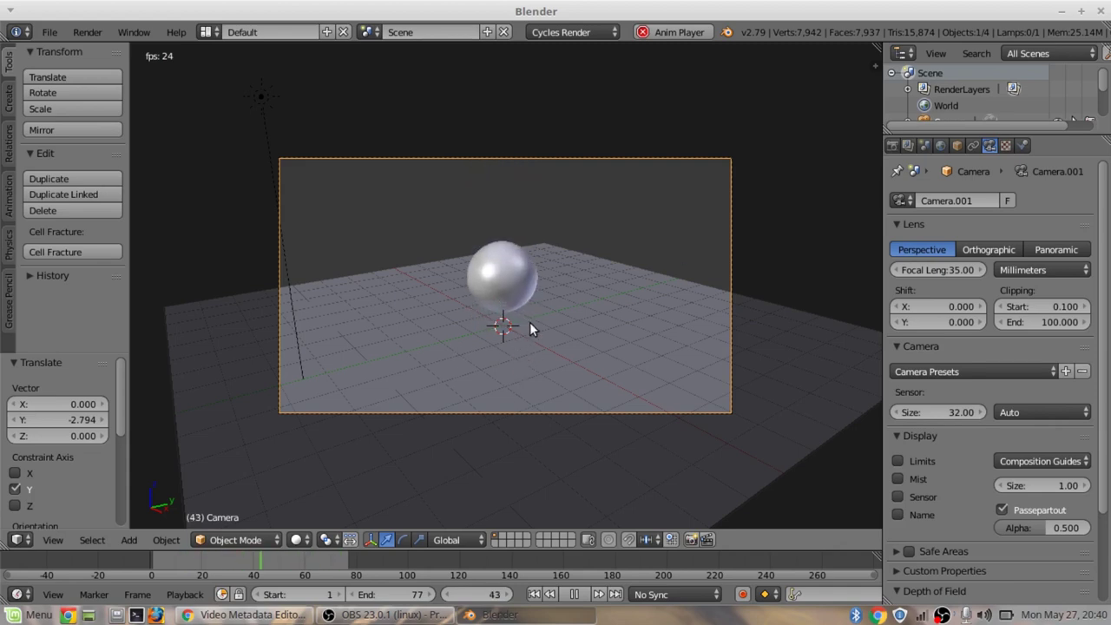
pyautogui.hotkey('alt', 'a')
# Step: Fine-tune the camera framing with walk mode and replay the animation to check it
pyautogui.hotkey('shift', 'f')
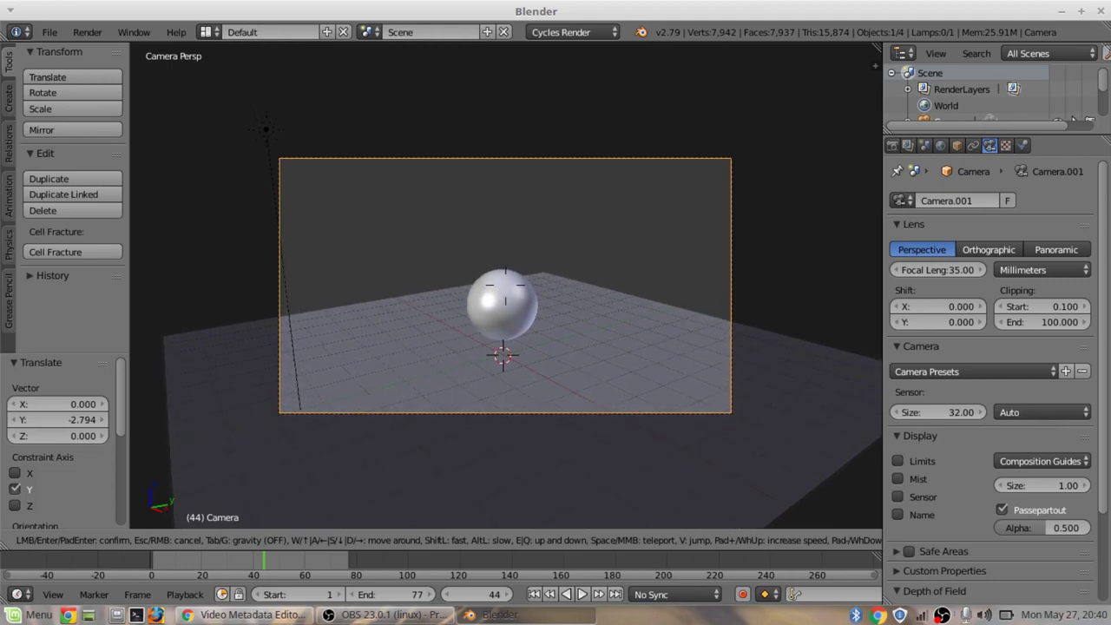
pyautogui.click(507, 291)
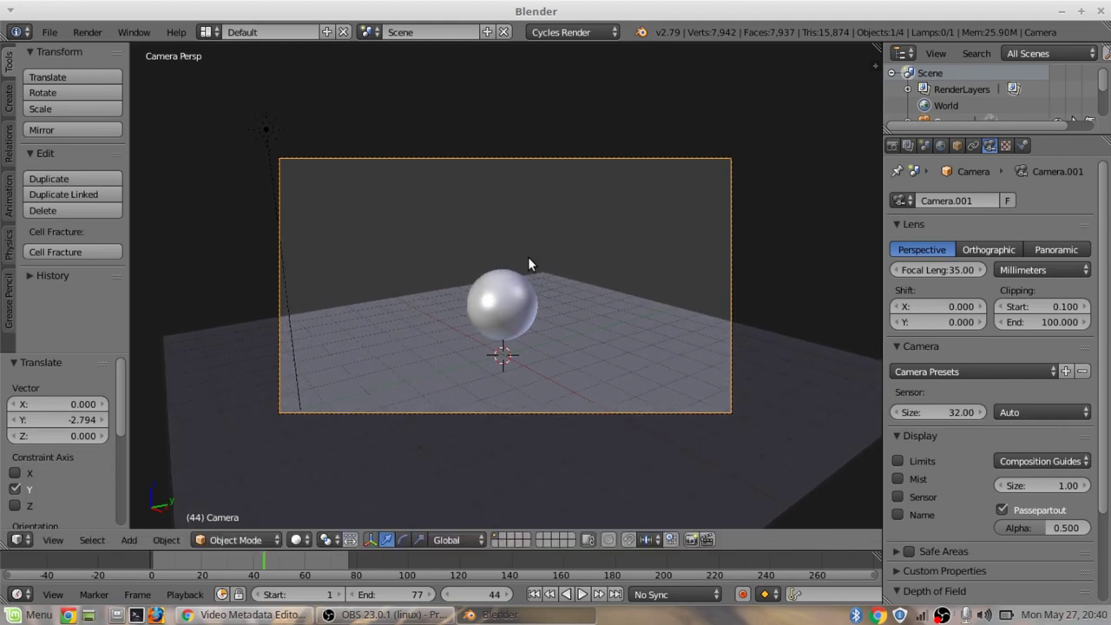
pyautogui.hotkey('alt', 'a')
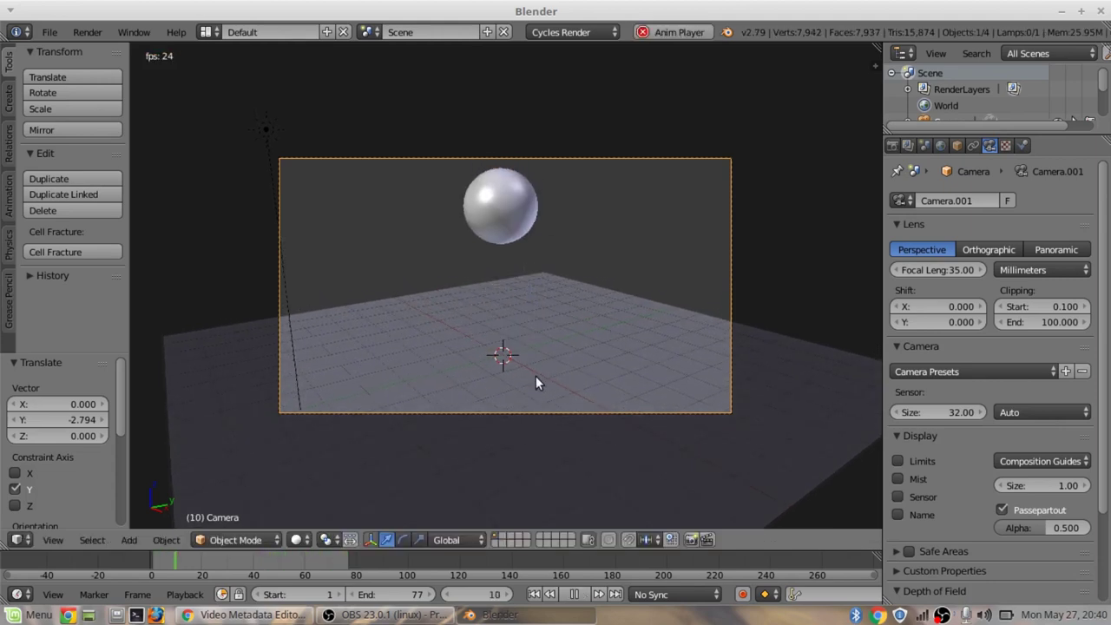
pyautogui.hotkey('alt', 'a')
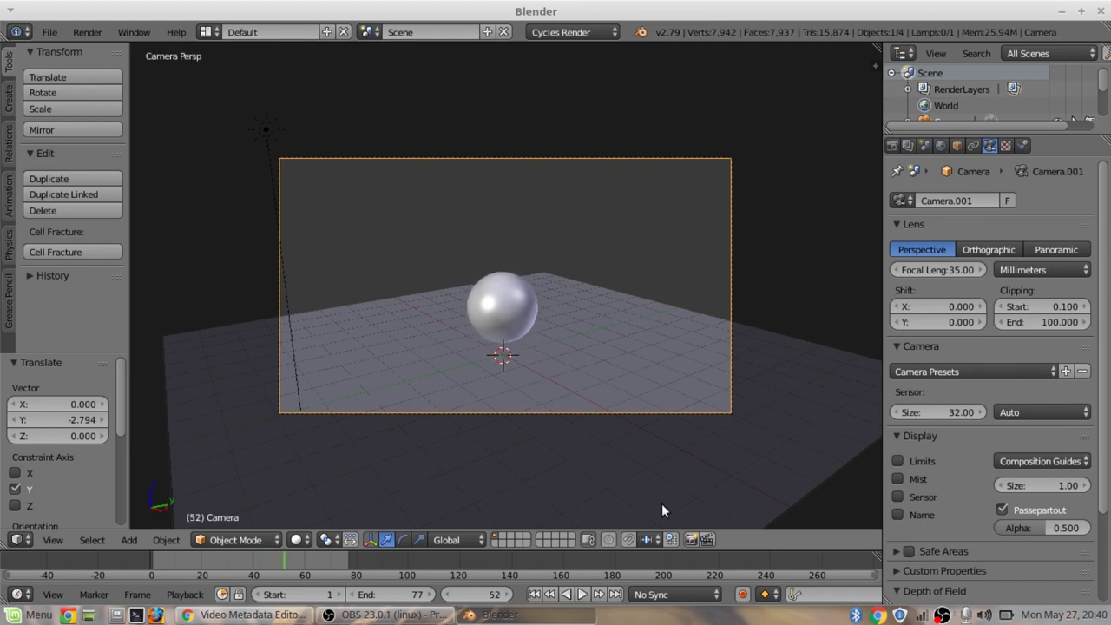
# Step: Preview in rendered shading and brighten the World background colour to white
pyautogui.hotkey('shift', 'z')
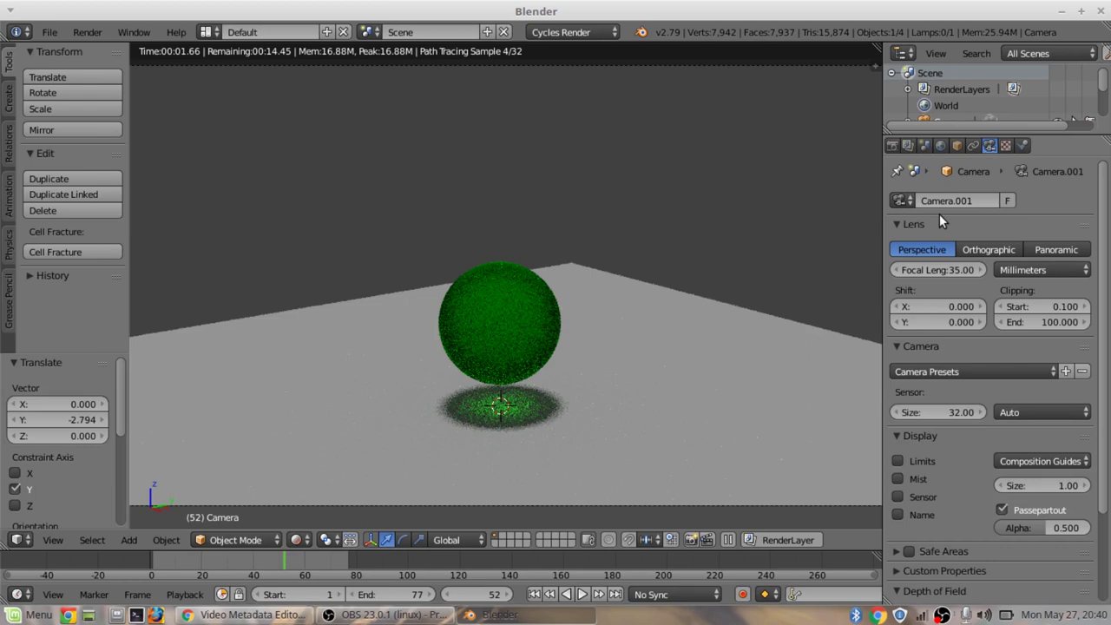
pyautogui.click(940, 146)
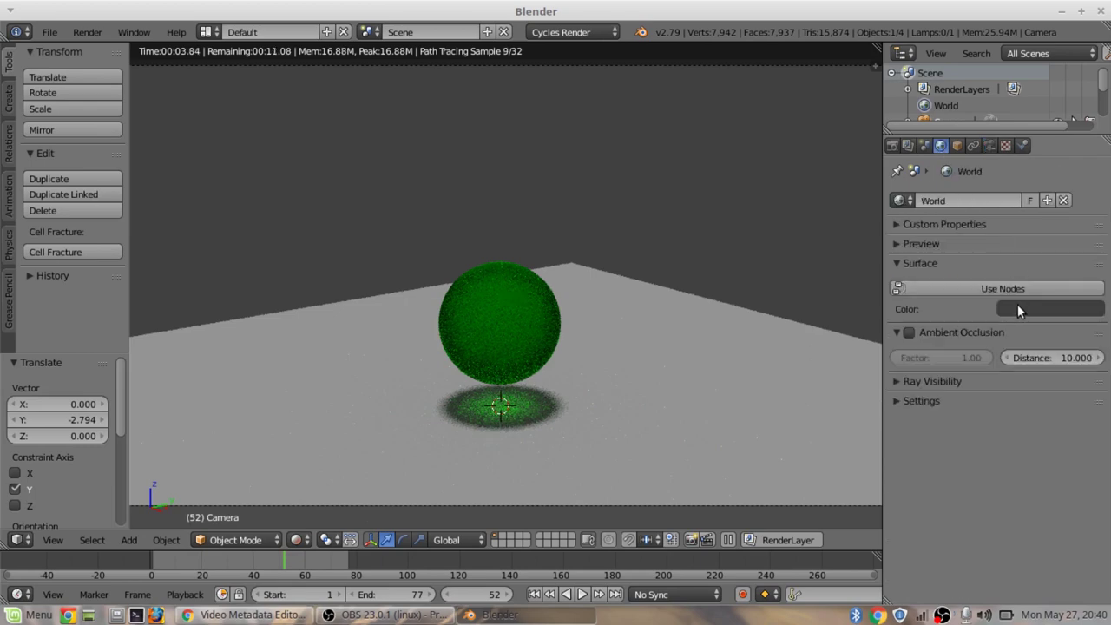
pyautogui.click(1018, 310)
pyautogui.moveTo(1089, 177); pyautogui.dragTo(1089, 108)
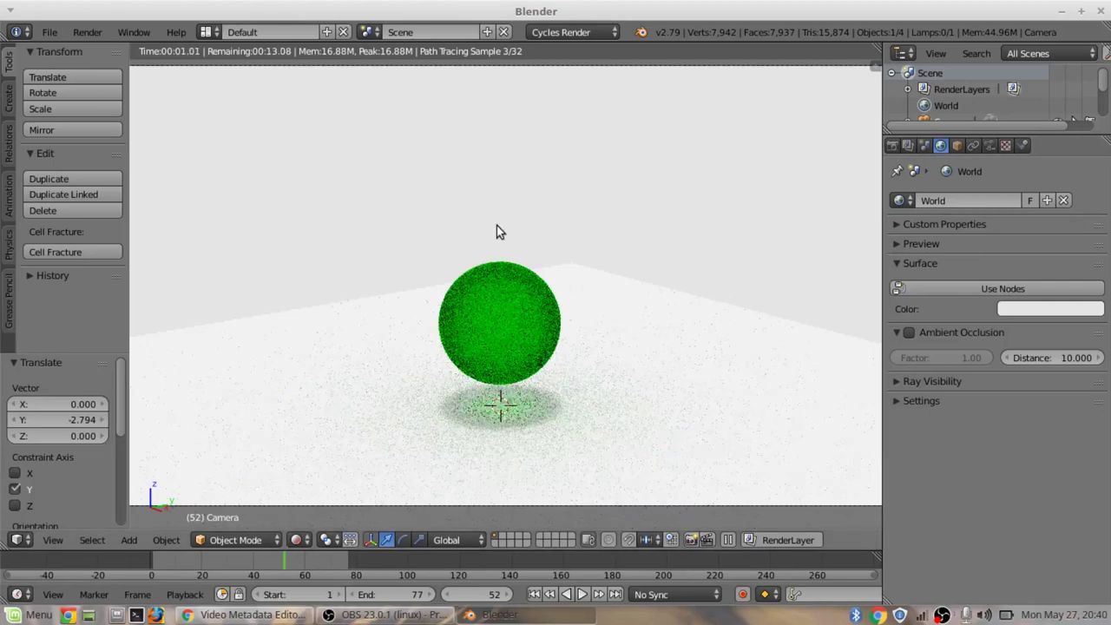